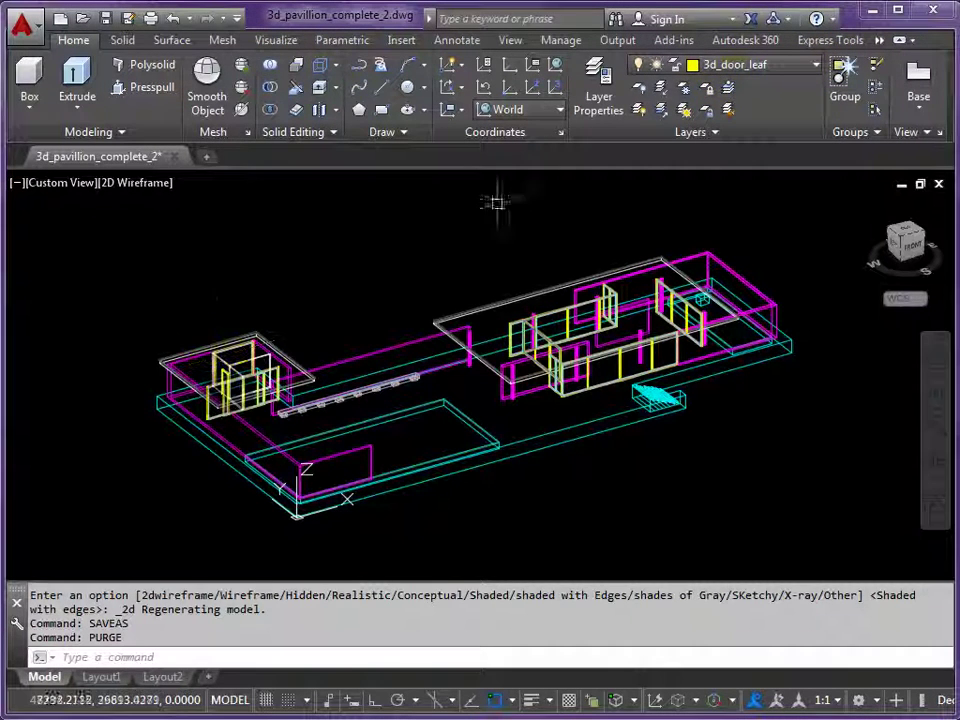
# Make 3d_rooftop the current layer by picking a roof edge
pyautogui.click(728, 88)
pyautogui.scroll(5, 223, 316)
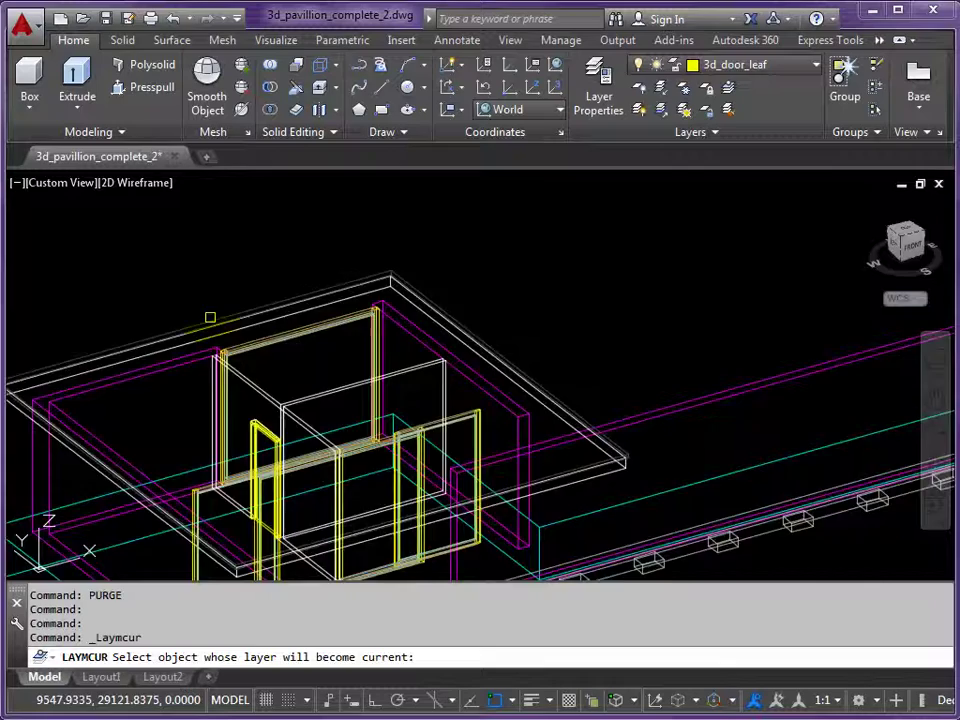
pyautogui.click(223, 316)
pyautogui.scroll(-5, 280, 280)
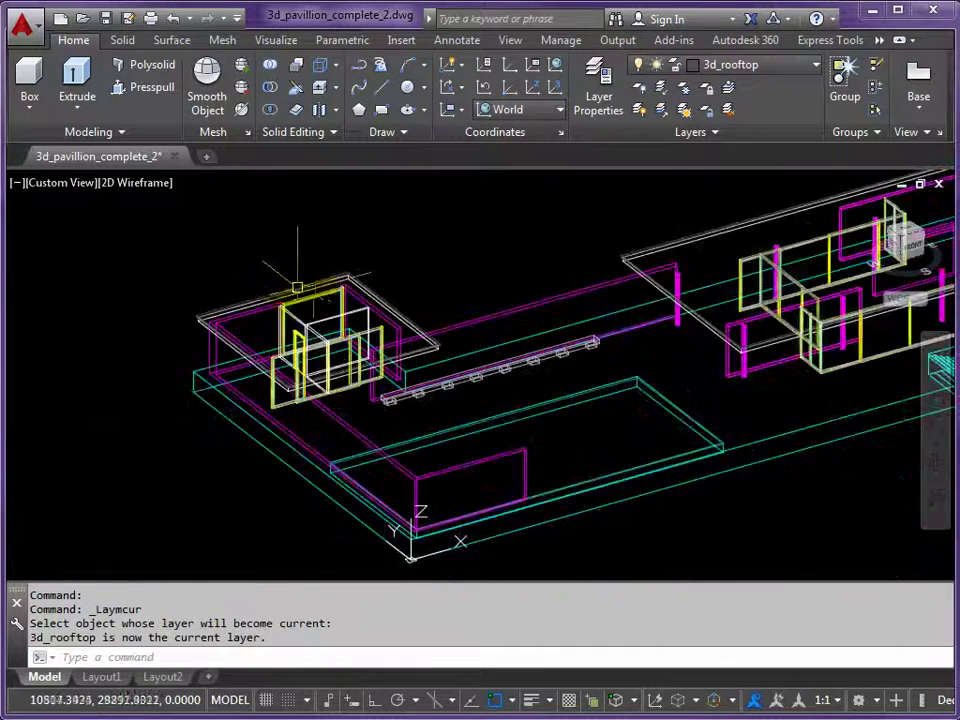
pyautogui.scroll(-4, 305, 350)
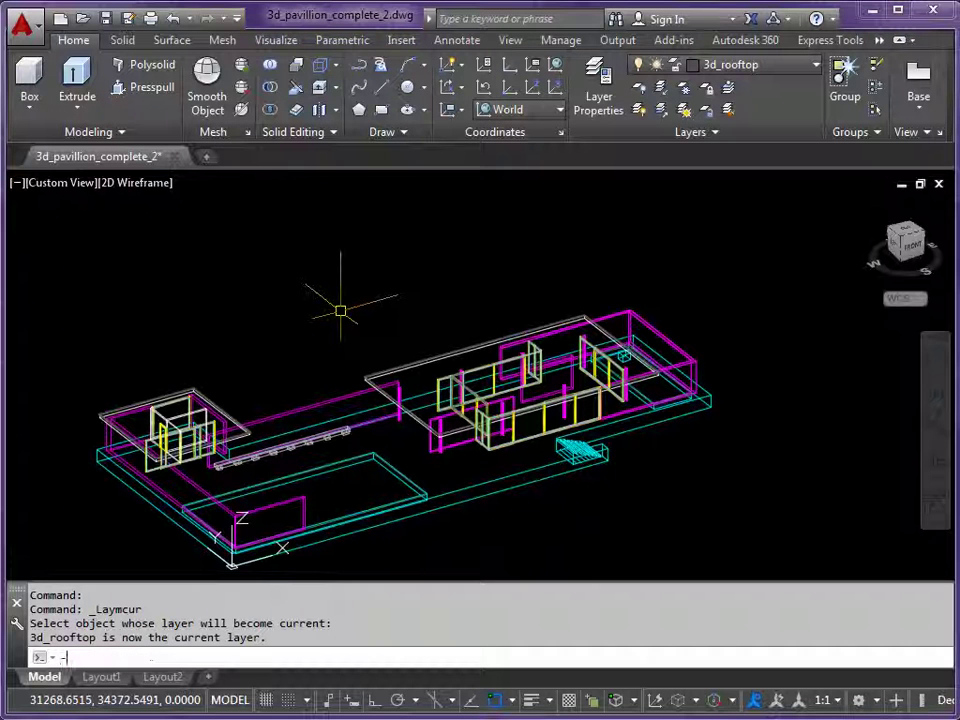
# Turn off all layers with -LA OFF *, keeping the current 3d_rooftop layer on
pyautogui.press('Return')
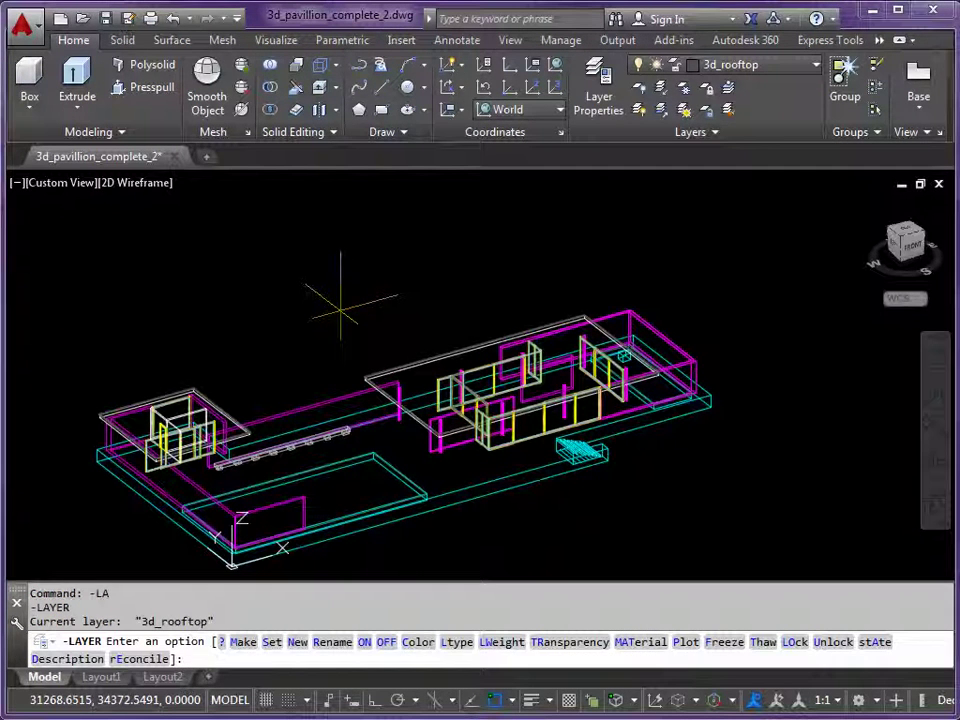
pyautogui.write('OFF')
pyautogui.press('Return')
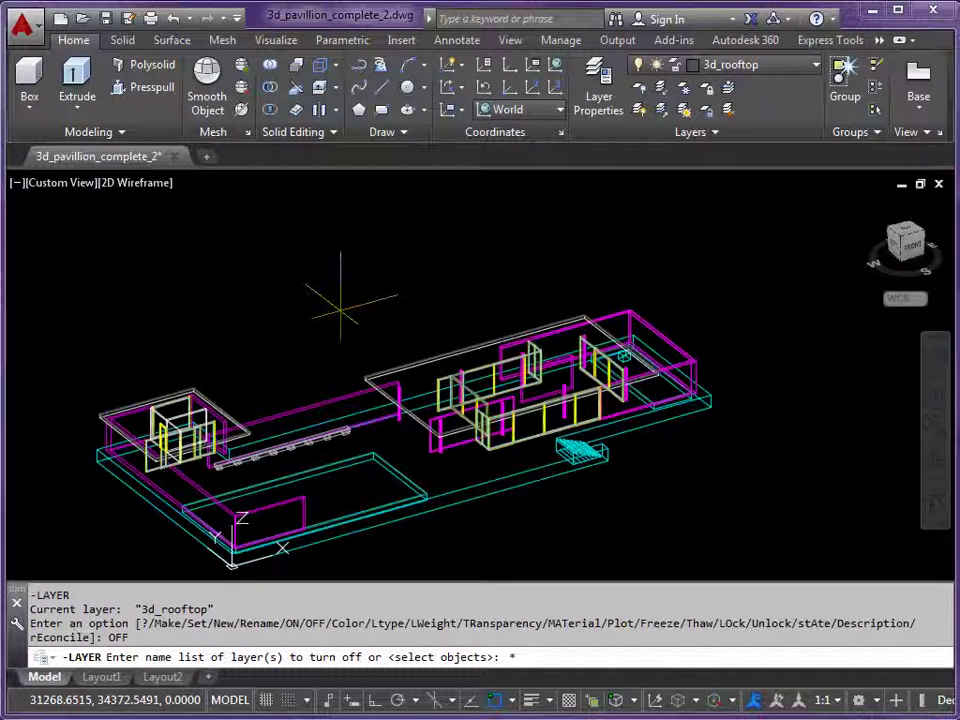
pyautogui.write('*')
pyautogui.press('Return')
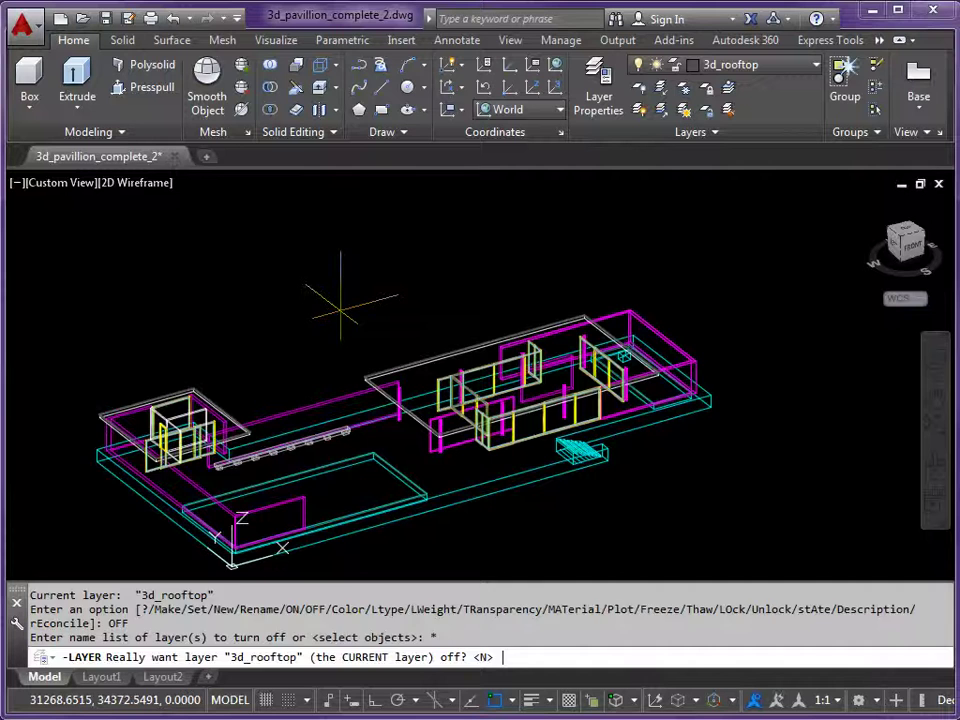
pyautogui.press('Return')
pyautogui.press('Return')
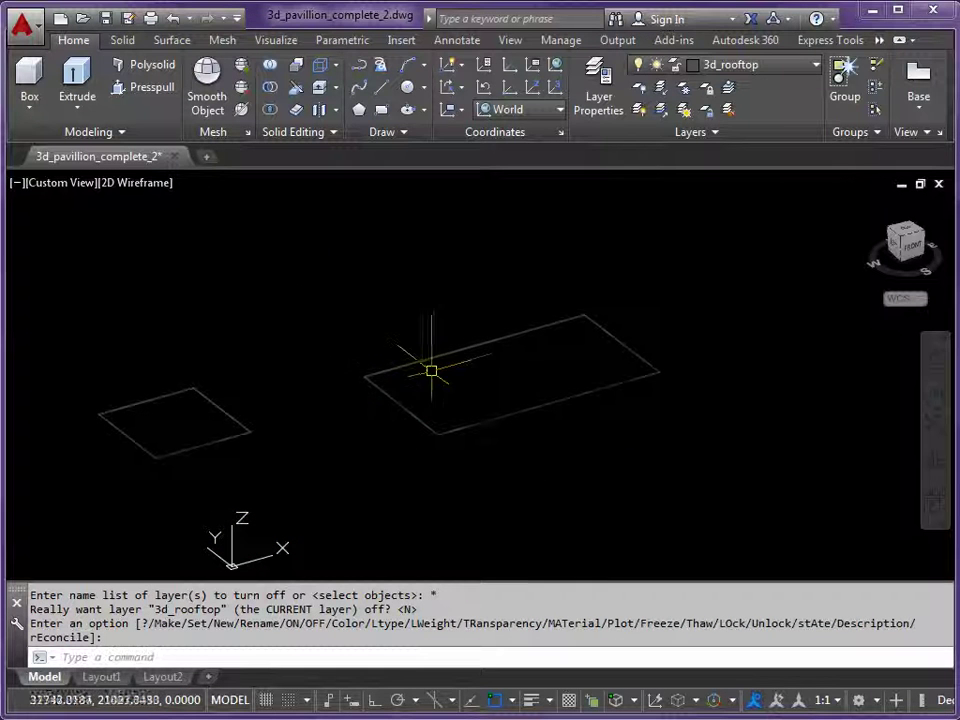
# Set the 3d_rooftop layer colour to green (index 3) and frame both roof outlines
pyautogui.click(816, 67)
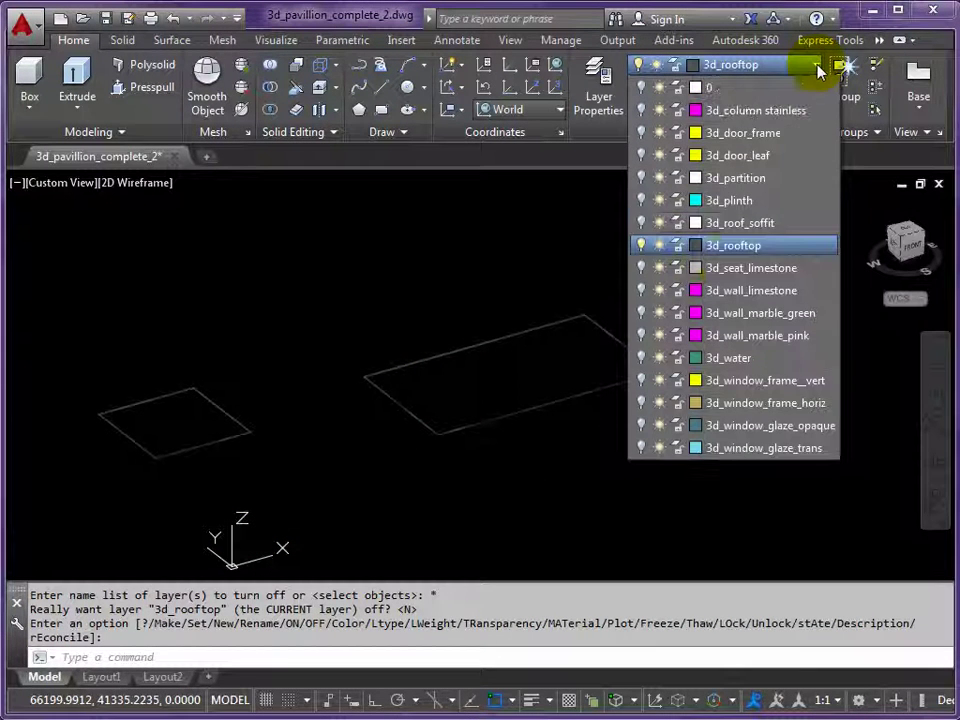
pyautogui.click(690, 245)
pyautogui.click(708, 320)
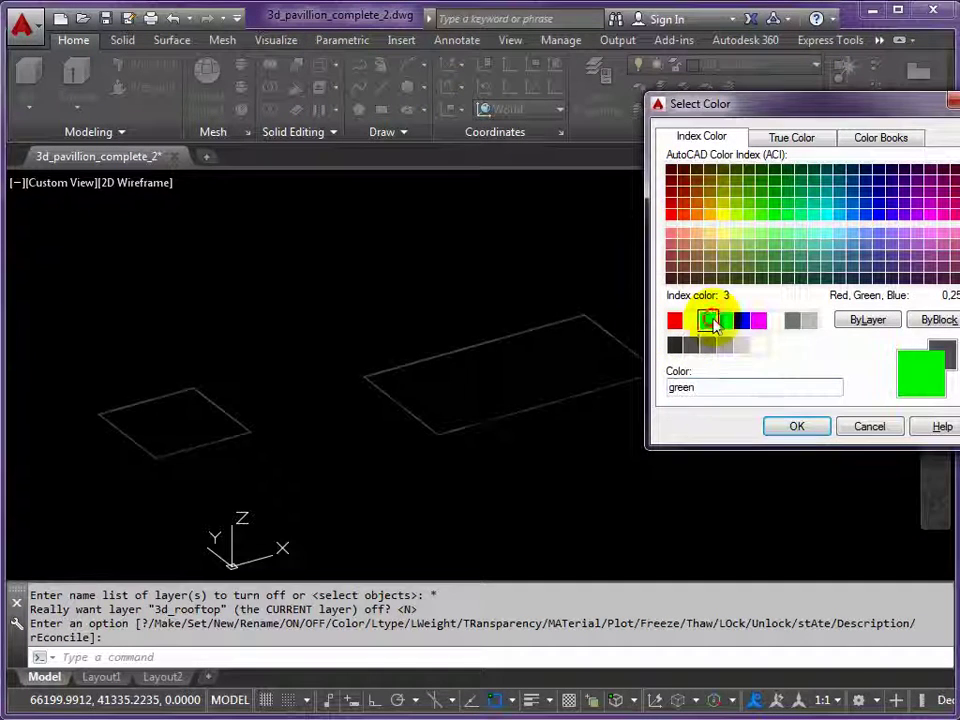
pyautogui.click(796, 426)
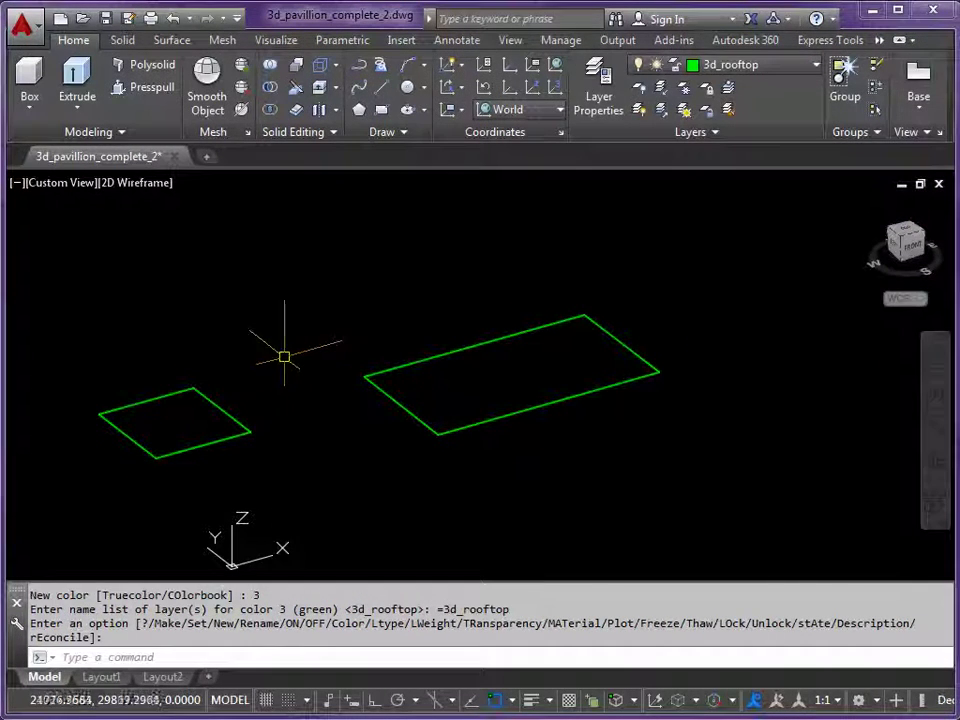
pyautogui.keyDown('shift'); pyautogui.moveTo(281, 354); pyautogui.dragTo(364, 326, button='middle'); pyautogui.keyUp('shift')
pyautogui.scroll(3, 336, 353)
pyautogui.scroll(-5, 336, 353)
pyautogui.moveTo(439, 360); pyautogui.dragTo(377, 373, button='middle')
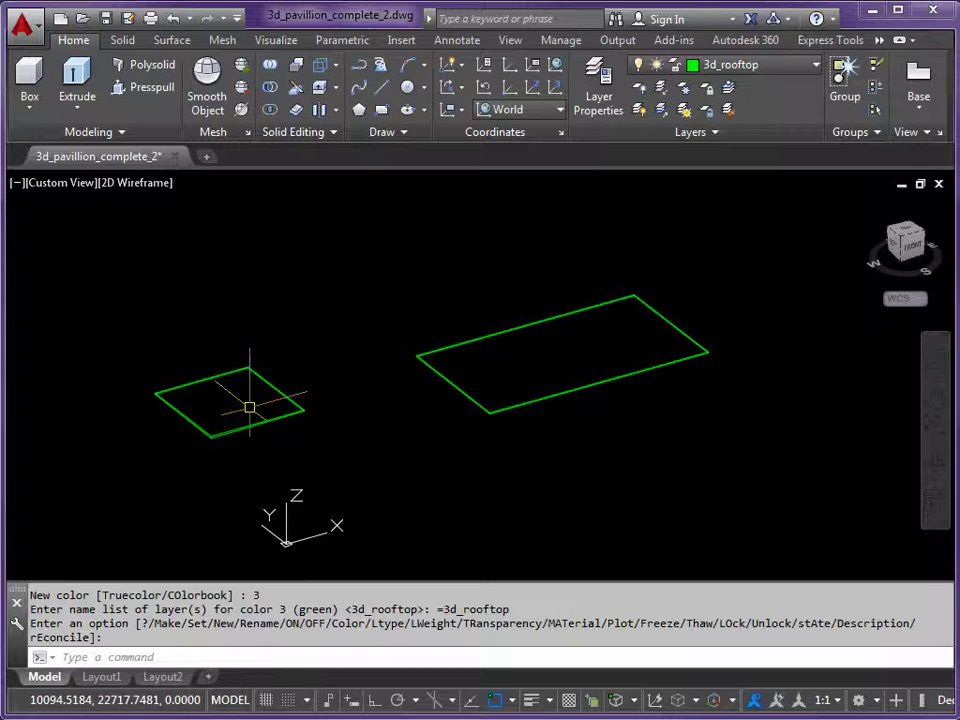
pyautogui.scroll(4, 240, 407)
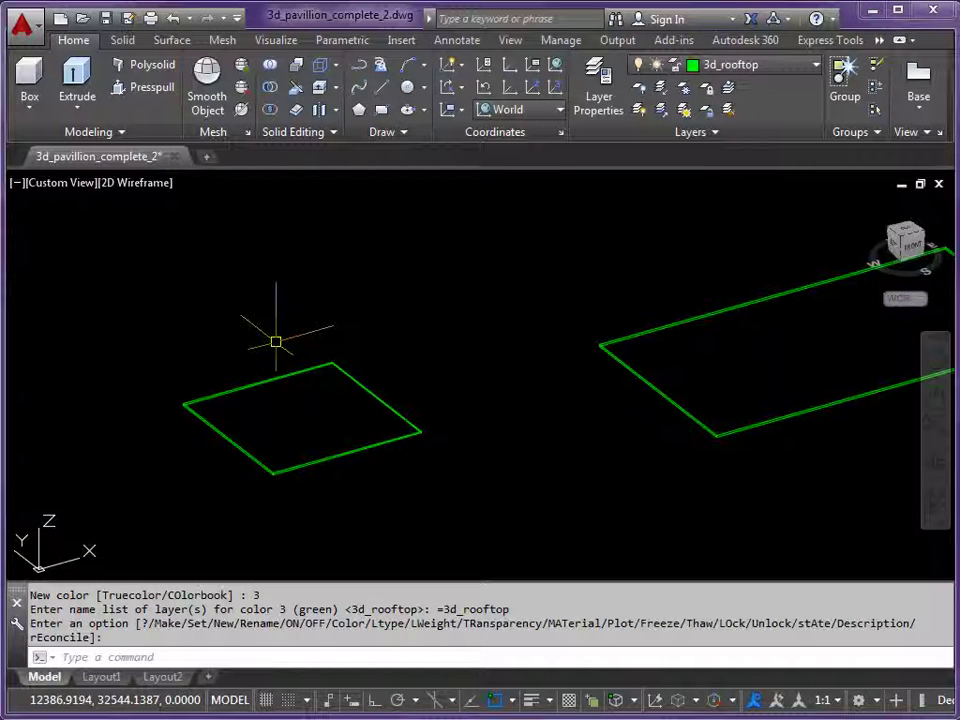
pyautogui.scroll(-1, 321, 390)
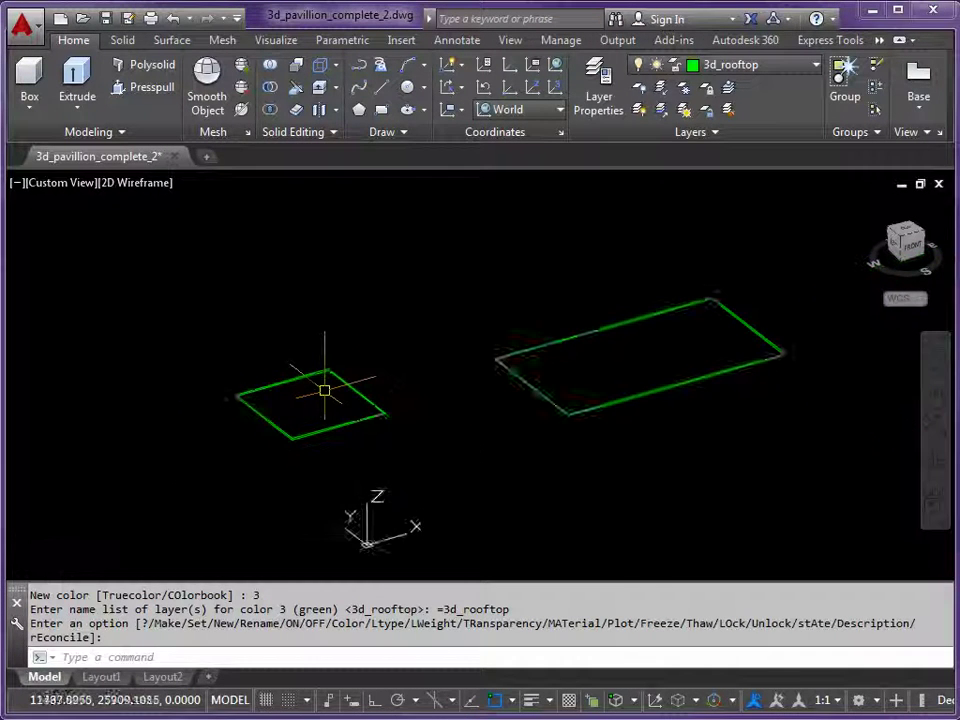
pyautogui.scroll(3, 353, 440)
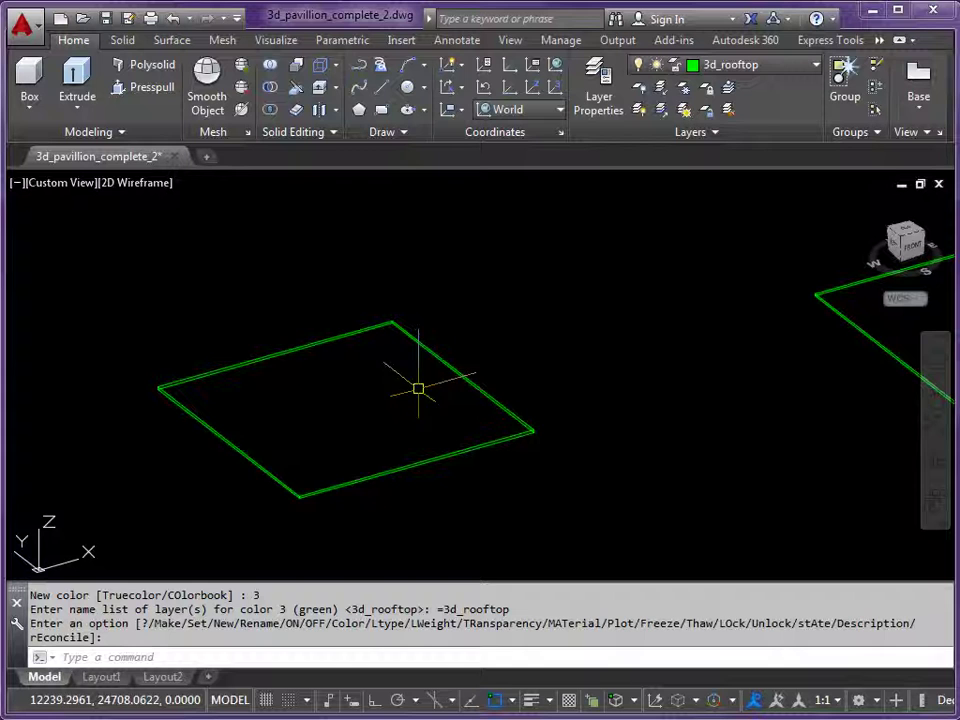
# Align the UCS to the Front preset
pyautogui.click(560, 109)
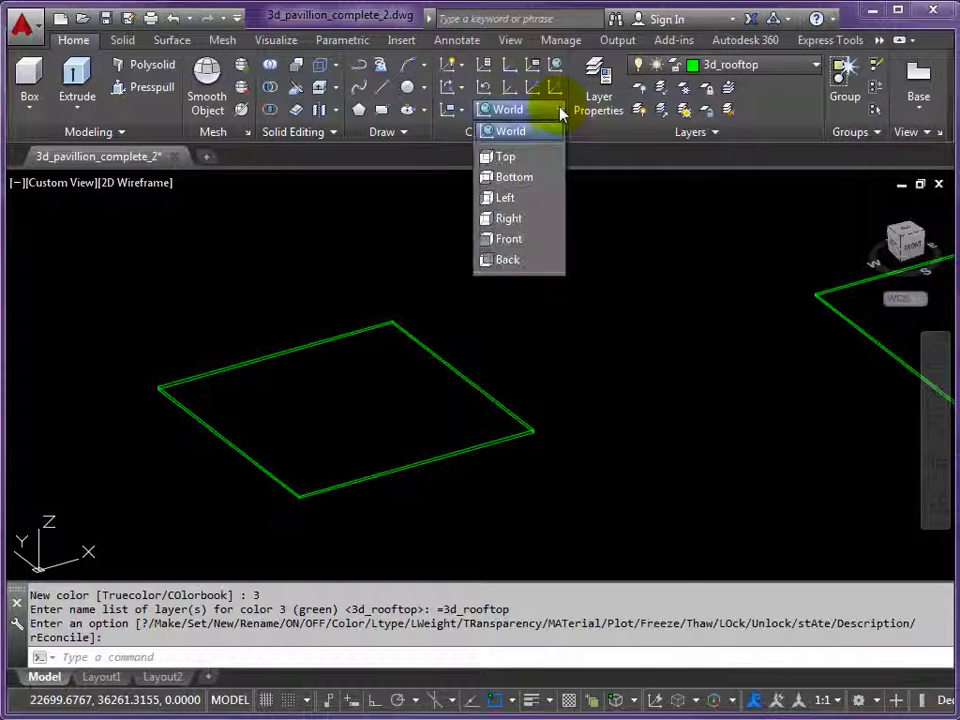
pyautogui.click(508, 238)
pyautogui.scroll(4, 352, 484)
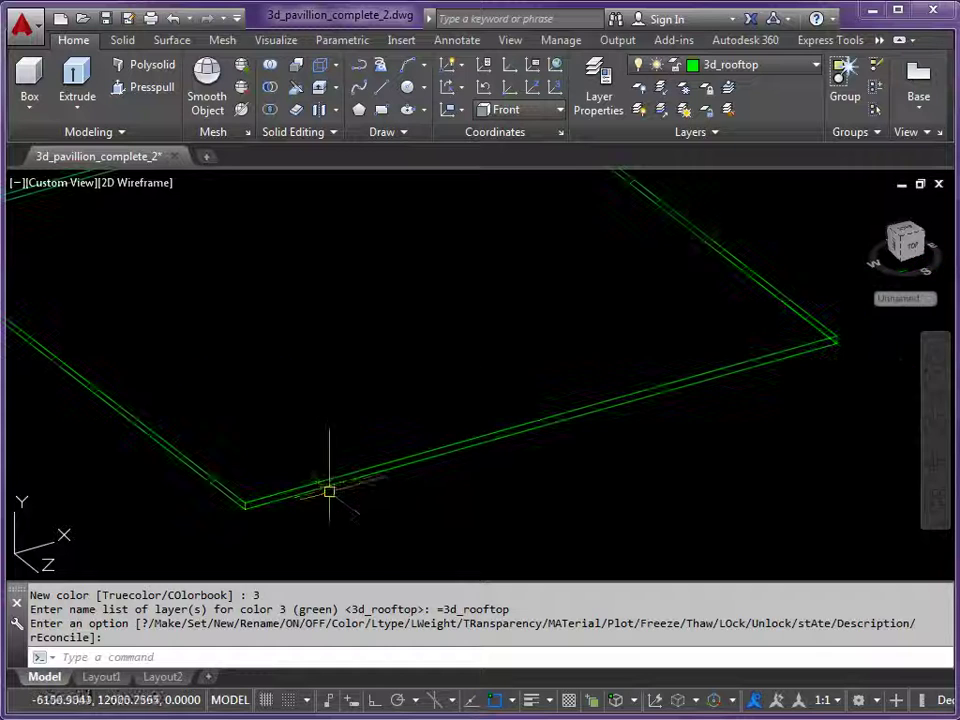
pyautogui.moveTo(330, 493); pyautogui.dragTo(291, 459, button='middle')
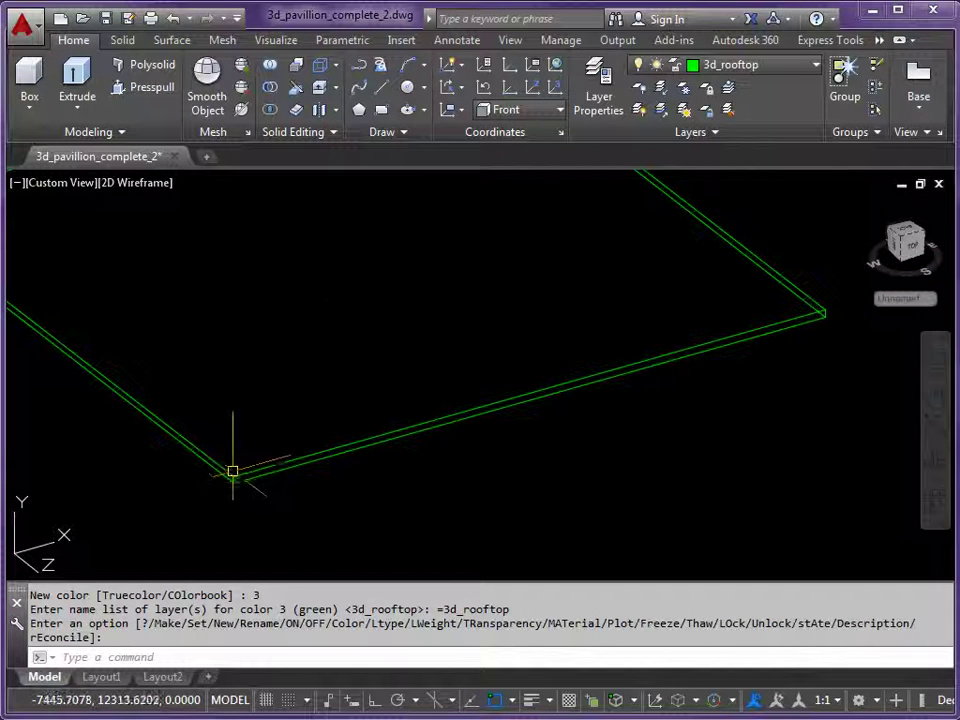
pyautogui.scroll(-3, 232, 471)
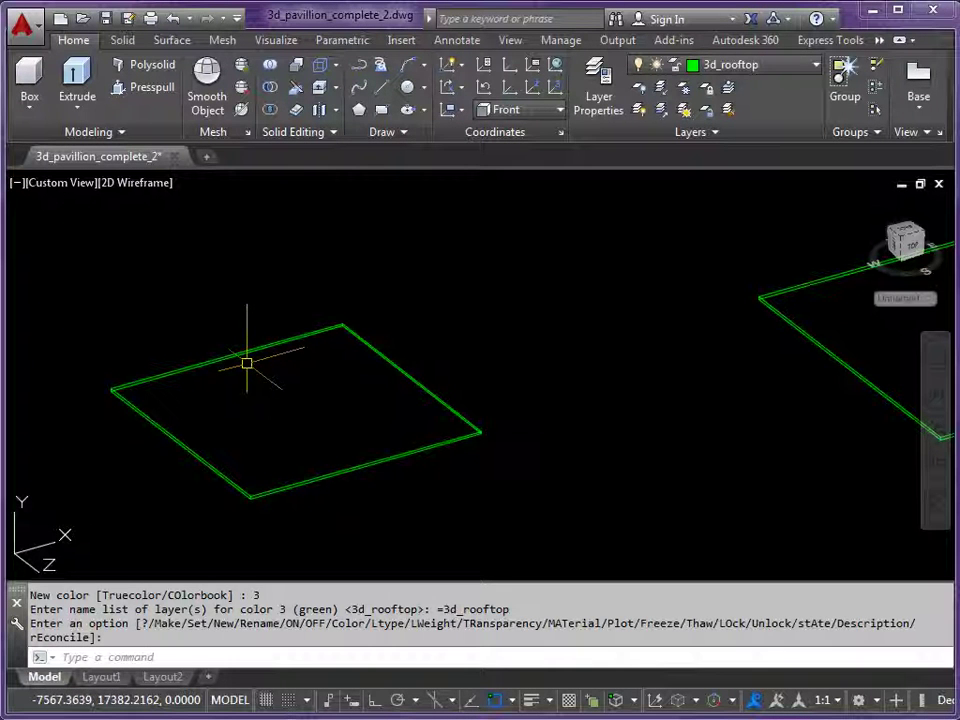
# Draw a polyline from the smaller roof's corner at a 20° angle, ending past the outline
pyautogui.click(363, 68)
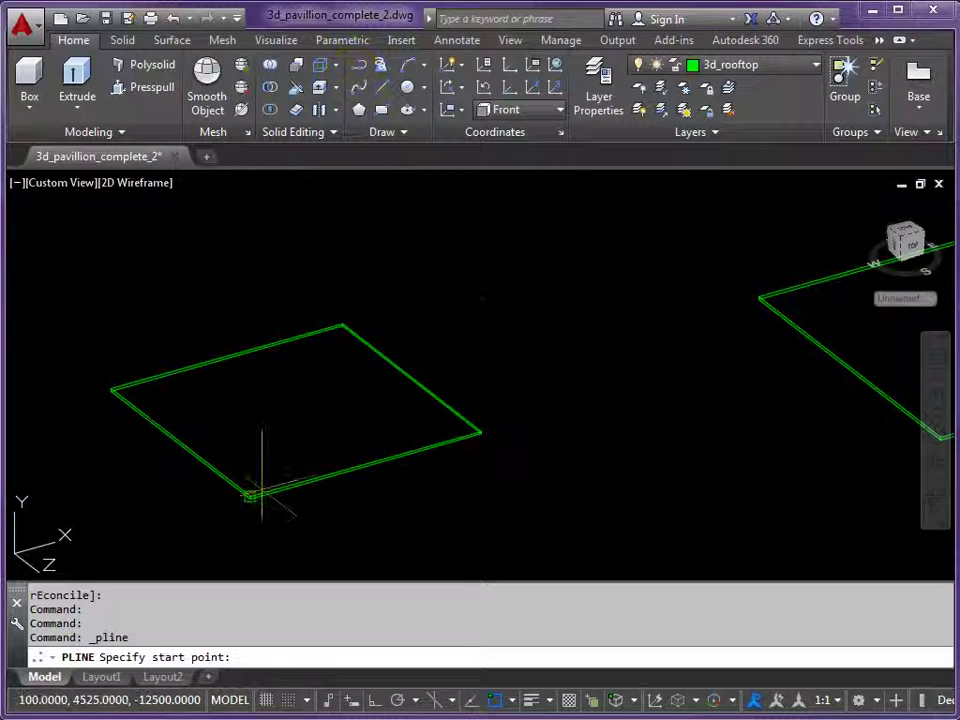
pyautogui.scroll(3, 262, 490)
pyautogui.scroll(3, 250, 500)
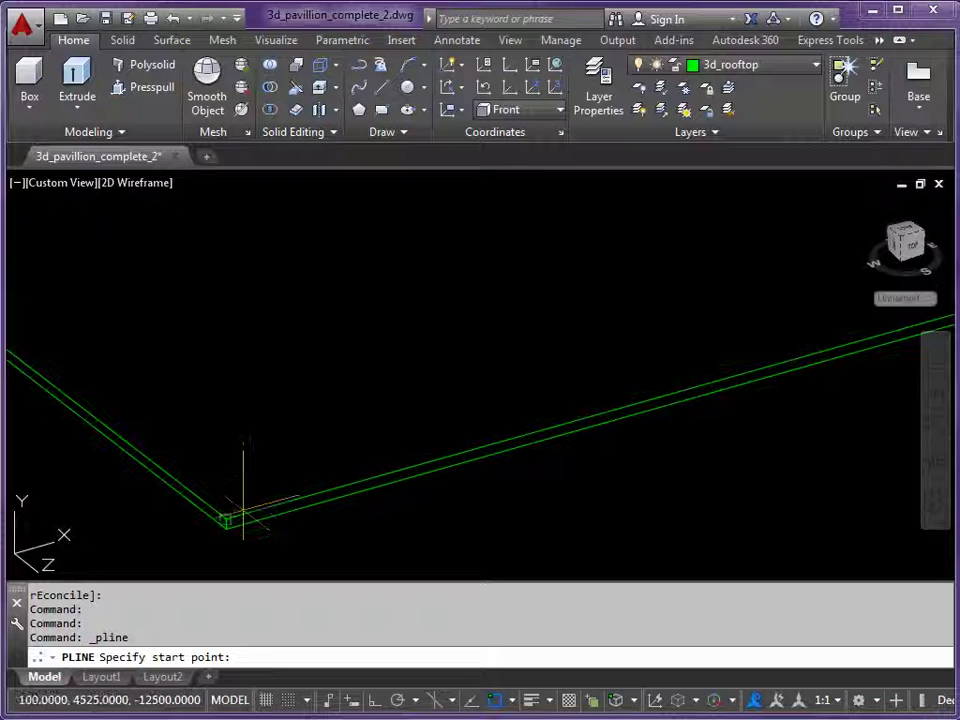
pyautogui.click(238, 515)
pyautogui.scroll(-5, 495, 385)
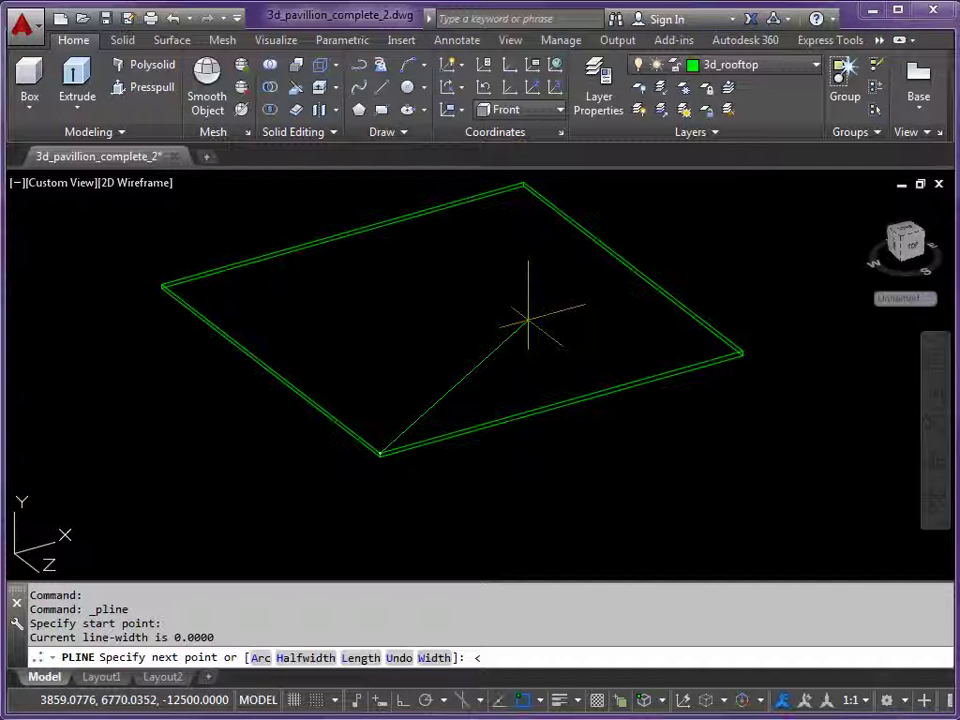
pyautogui.press('Return')
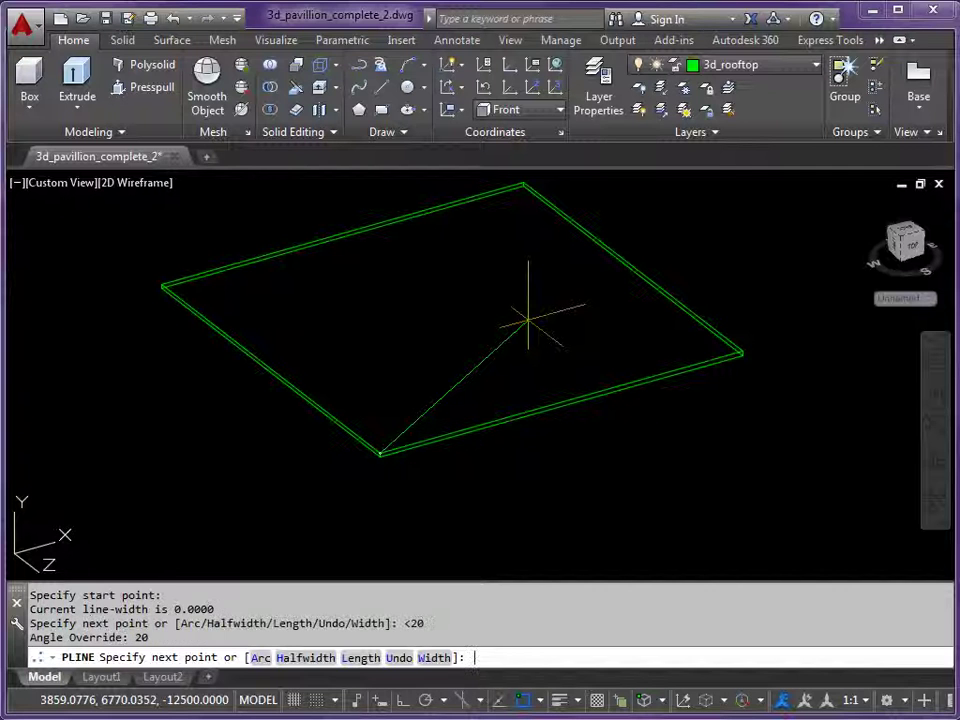
pyautogui.moveTo(536, 370); pyautogui.dragTo(468, 405, button='middle')
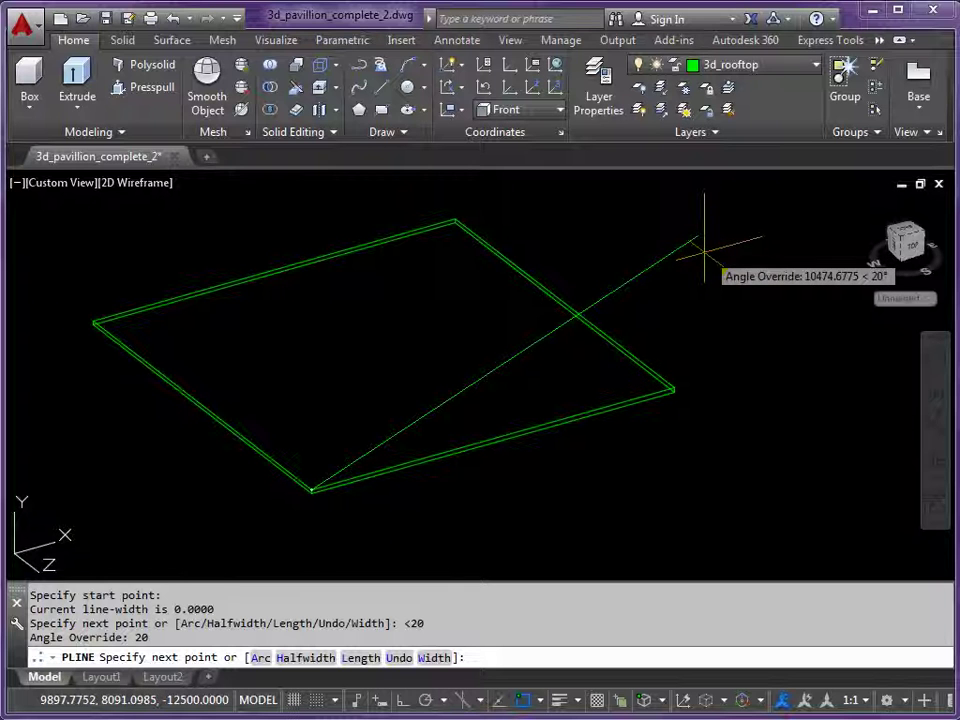
pyautogui.click(704, 250)
pyautogui.press('Return')
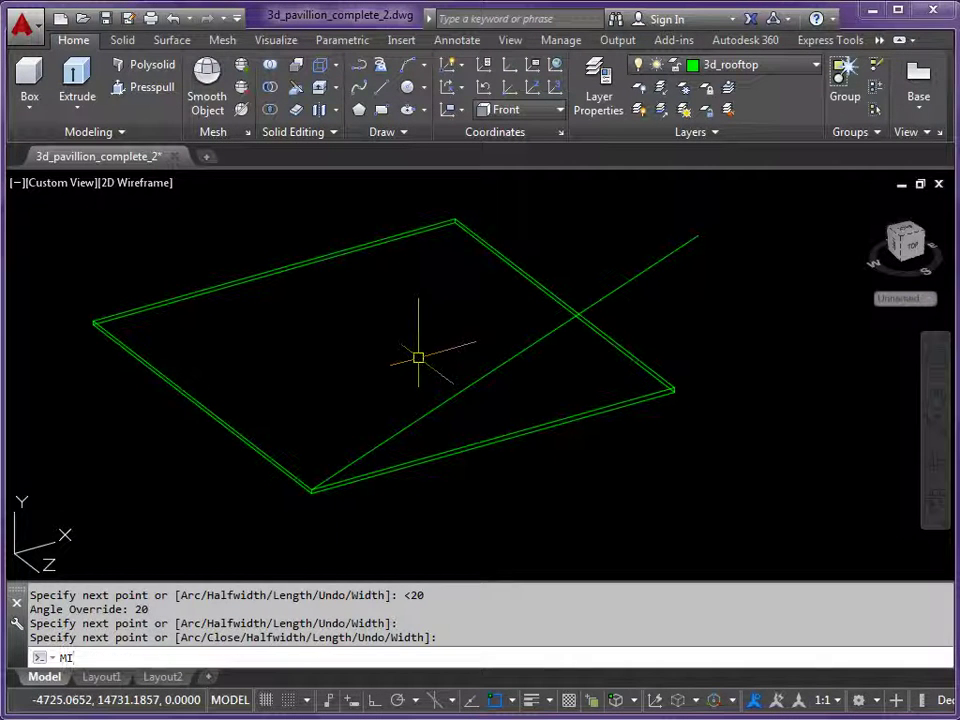
# Mirror the 20° line, placing the mirror line's first point at the edge midpoint
pyautogui.press('Return')
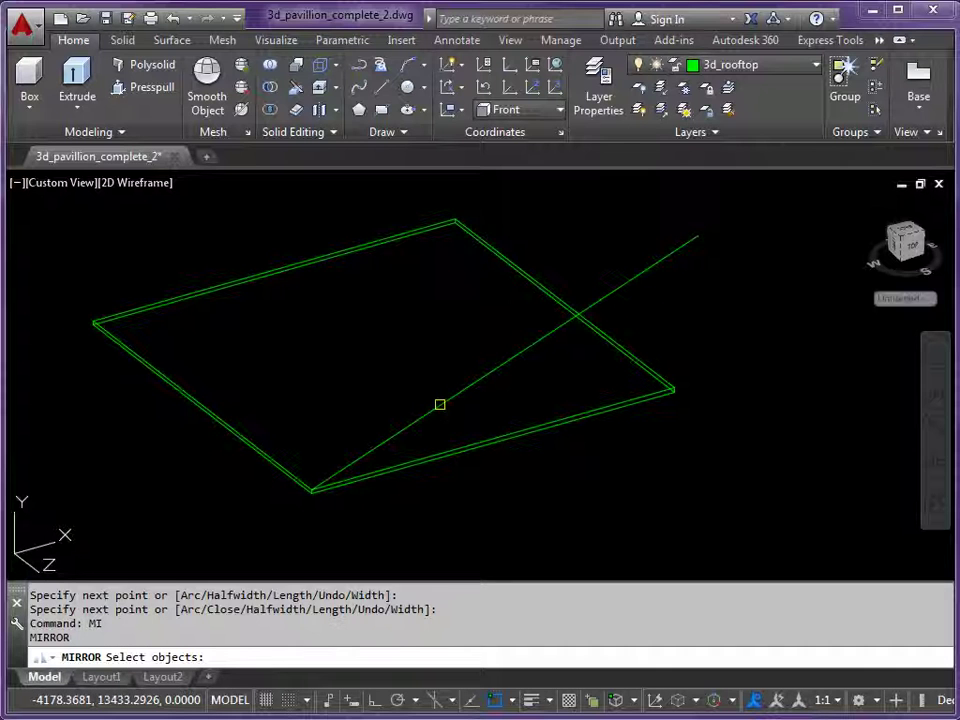
pyautogui.click(440, 404)
pyautogui.press('Return')
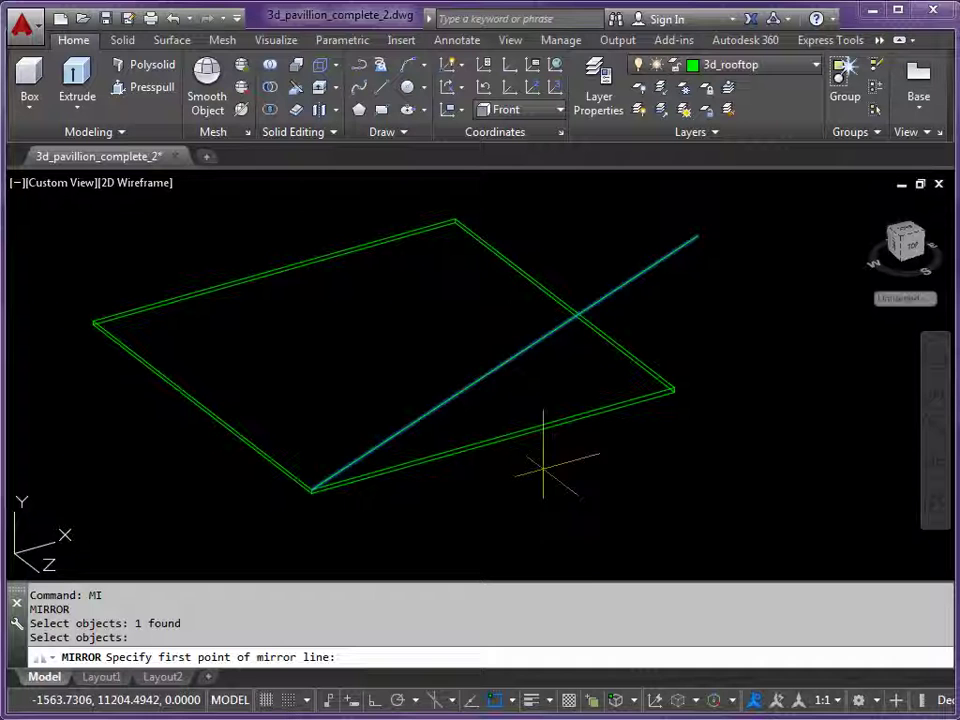
pyautogui.keyDown('shift'); pyautogui.rightClick(520, 396); pyautogui.keyUp('shift')
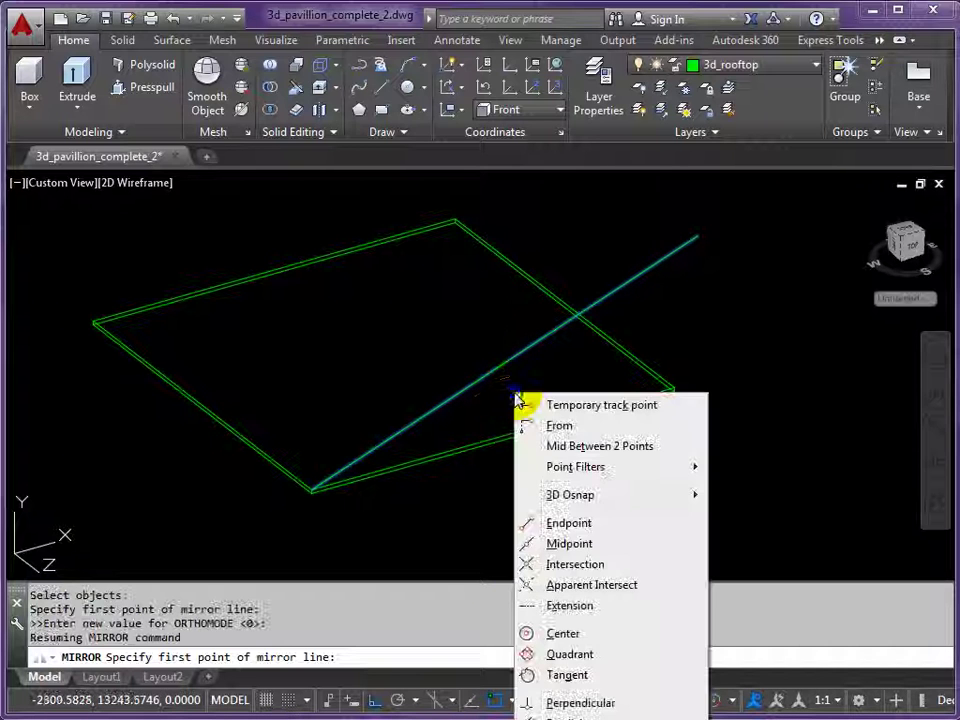
pyautogui.click(565, 545)
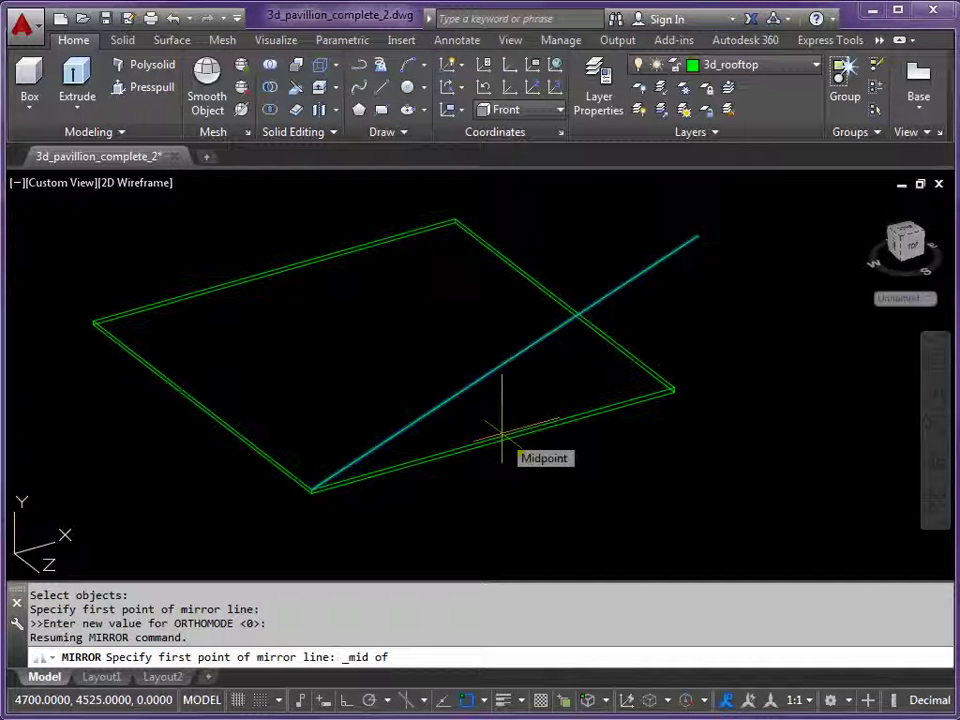
pyautogui.scroll(-8, 502, 420)
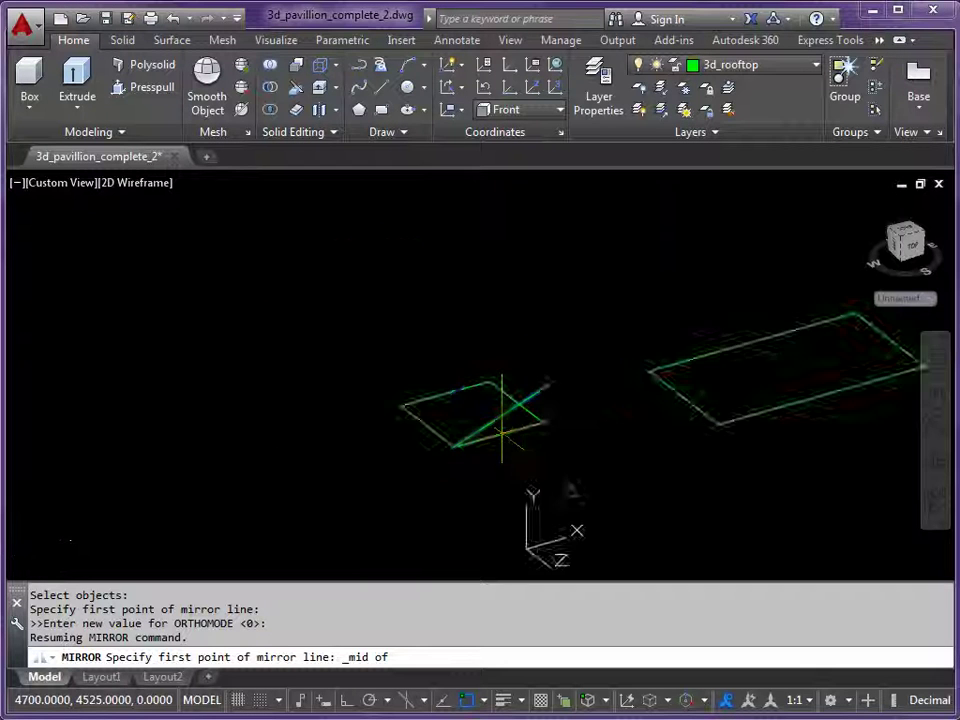
pyautogui.scroll(5, 502, 420)
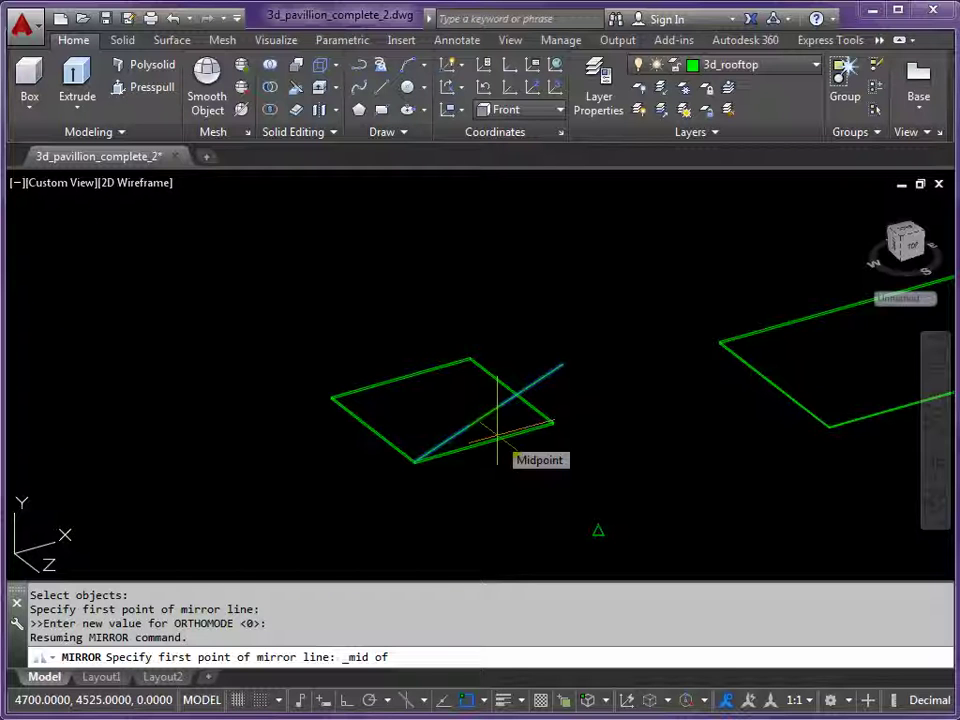
pyautogui.moveTo(497, 432); pyautogui.dragTo(385, 392, button='middle')
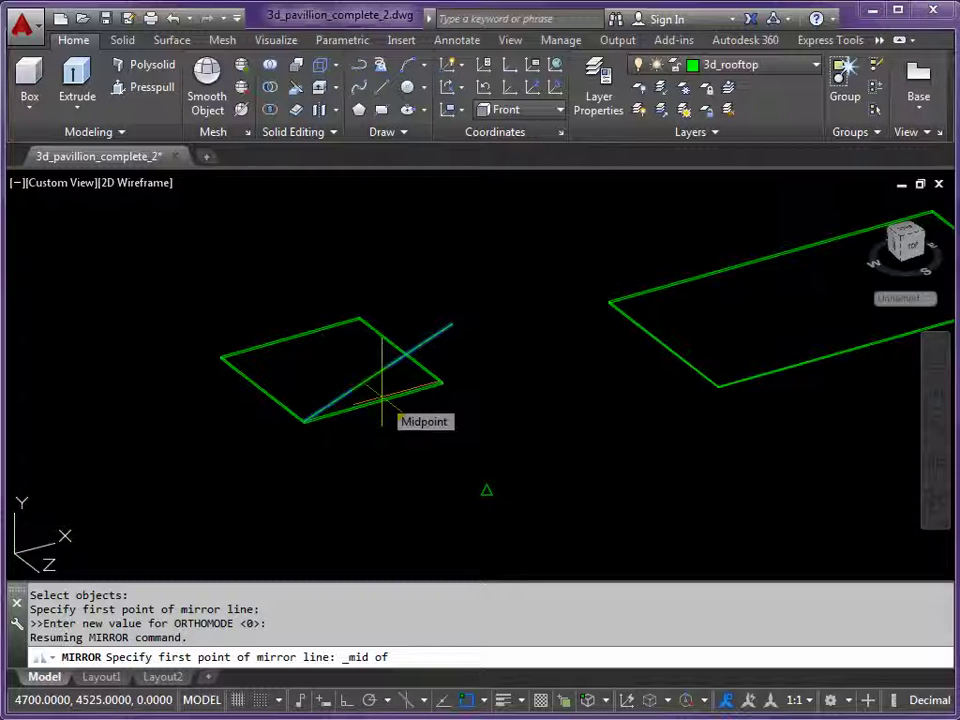
pyautogui.click(382, 400)
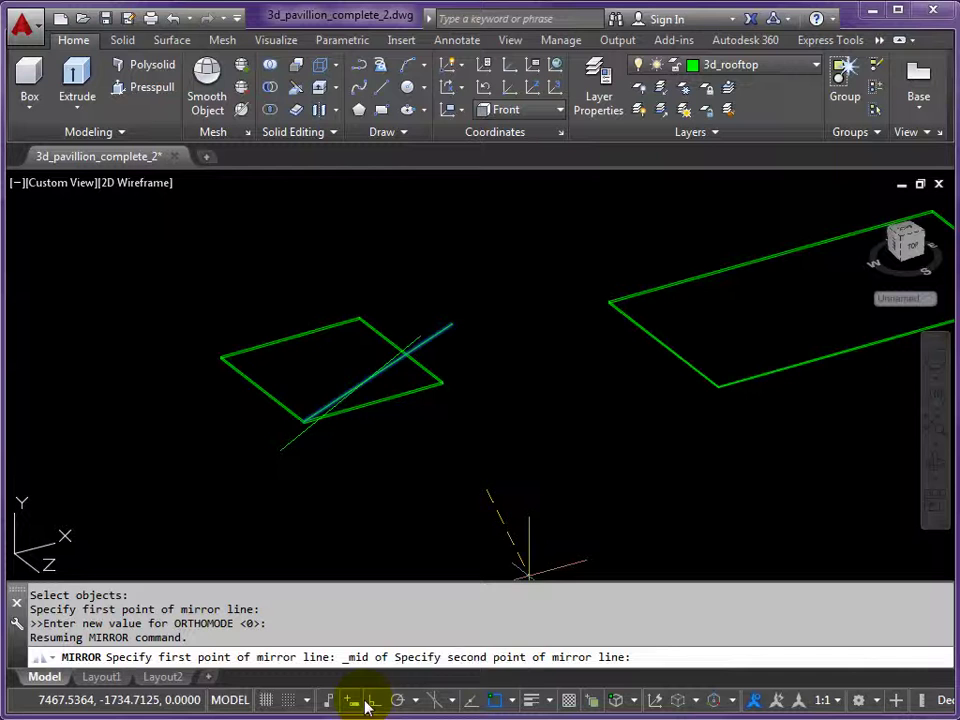
# With Ortho on, set the mirror line's second point straight up and keep the source line
pyautogui.click(370, 702)
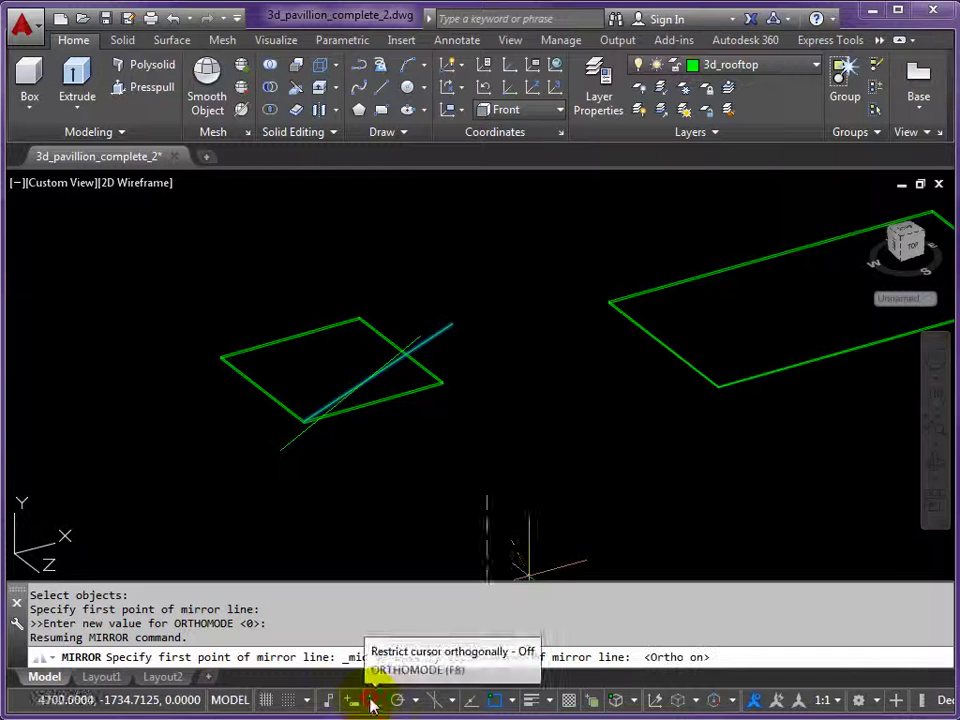
pyautogui.click(487, 221)
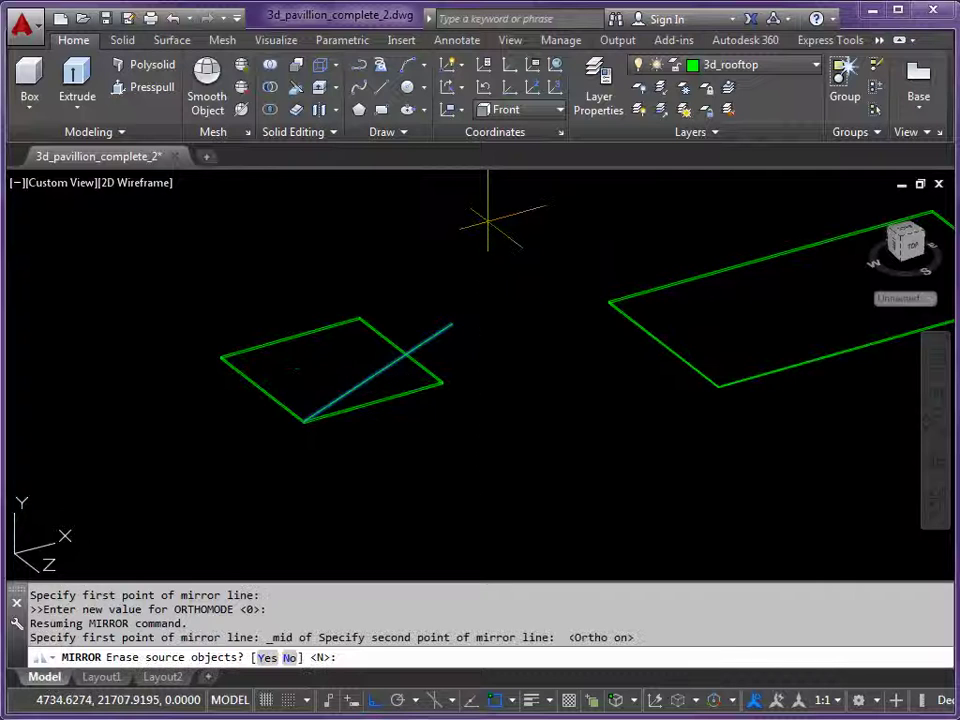
pyautogui.press('Return')
pyautogui.scroll(4, 367, 399)
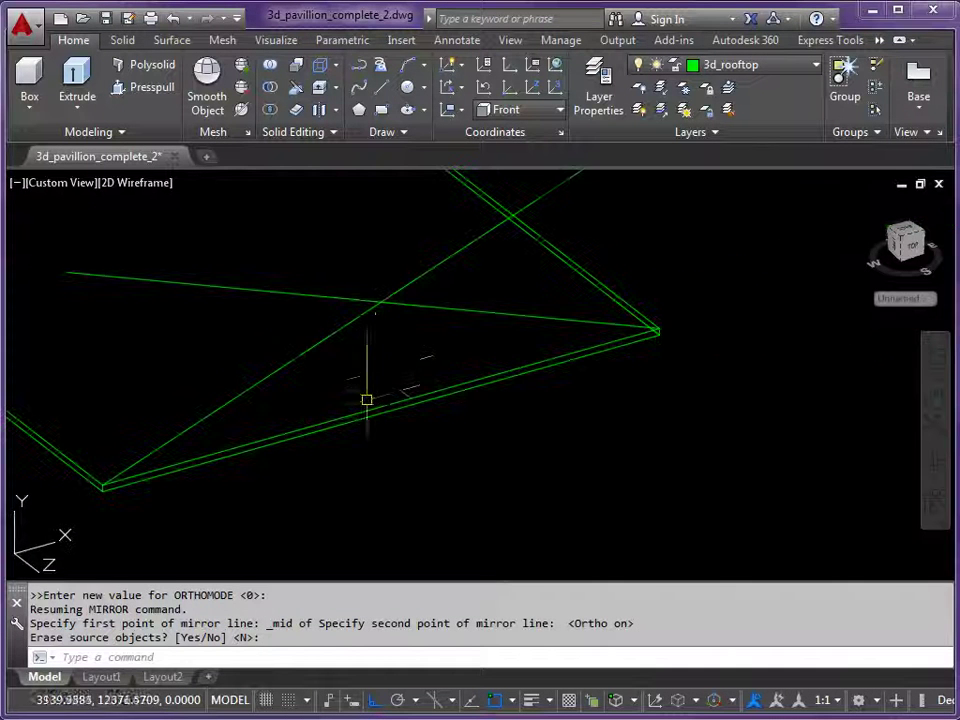
pyautogui.moveTo(381, 364); pyautogui.dragTo(407, 389, button='middle')
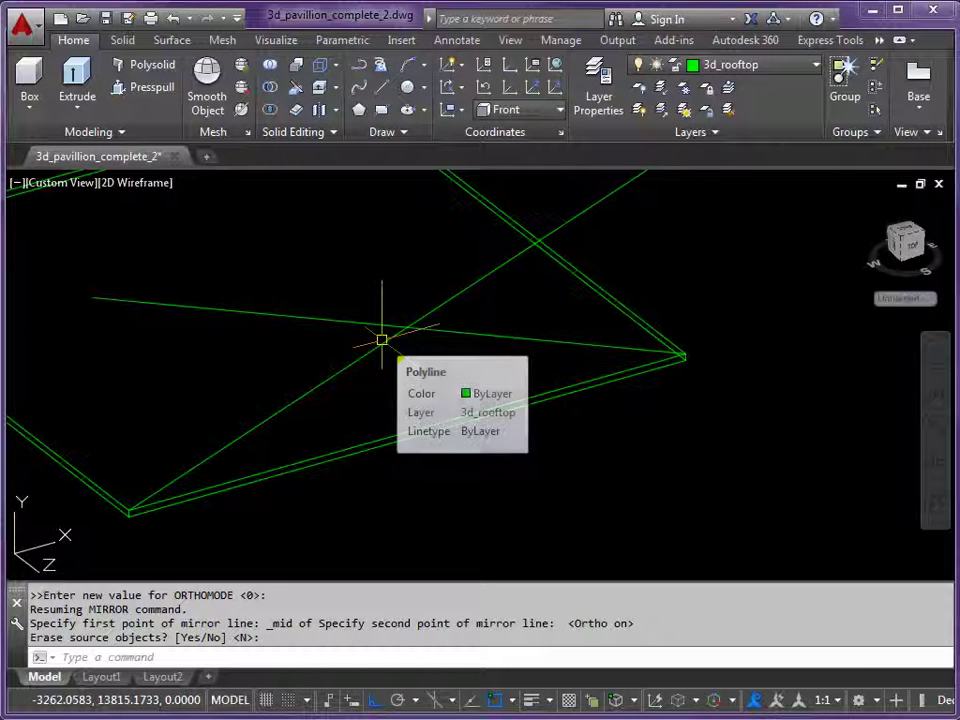
# Trim the overhanging ends of both crossing 20° lines so they meet at a peak
pyautogui.write('TR')
pyautogui.press('Return')
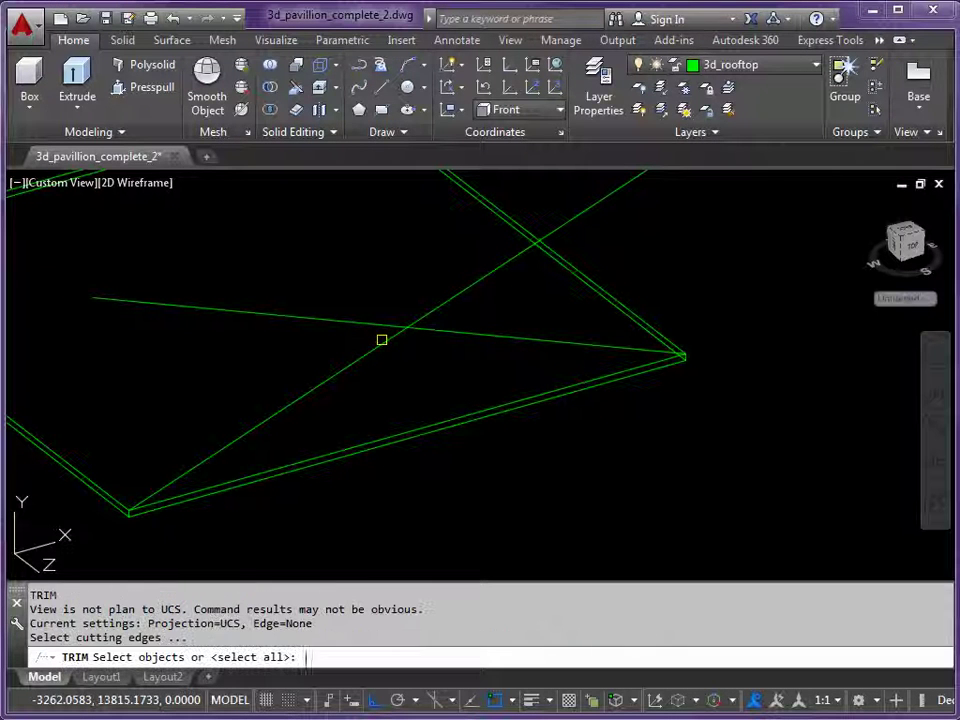
pyautogui.click(424, 330)
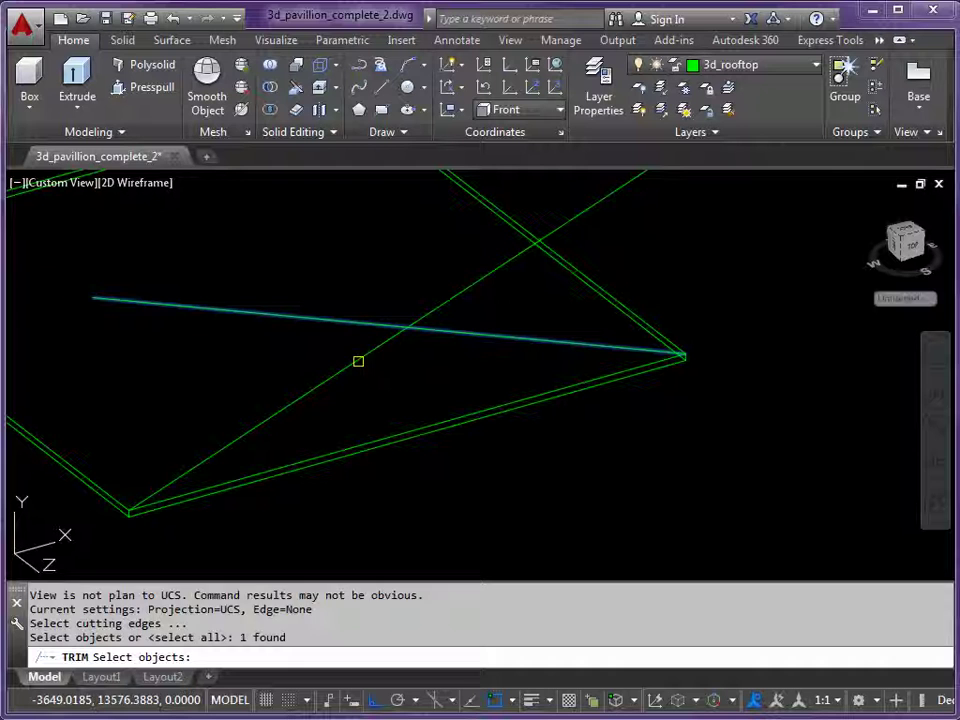
pyautogui.click(358, 360)
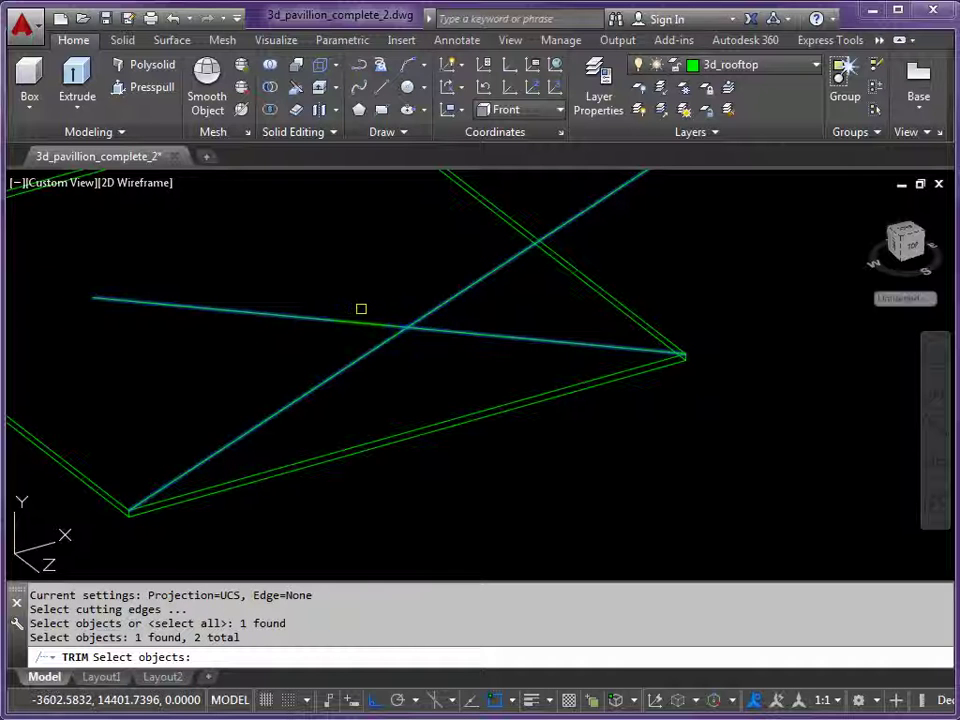
pyautogui.press('Return')
pyautogui.click(375, 319)
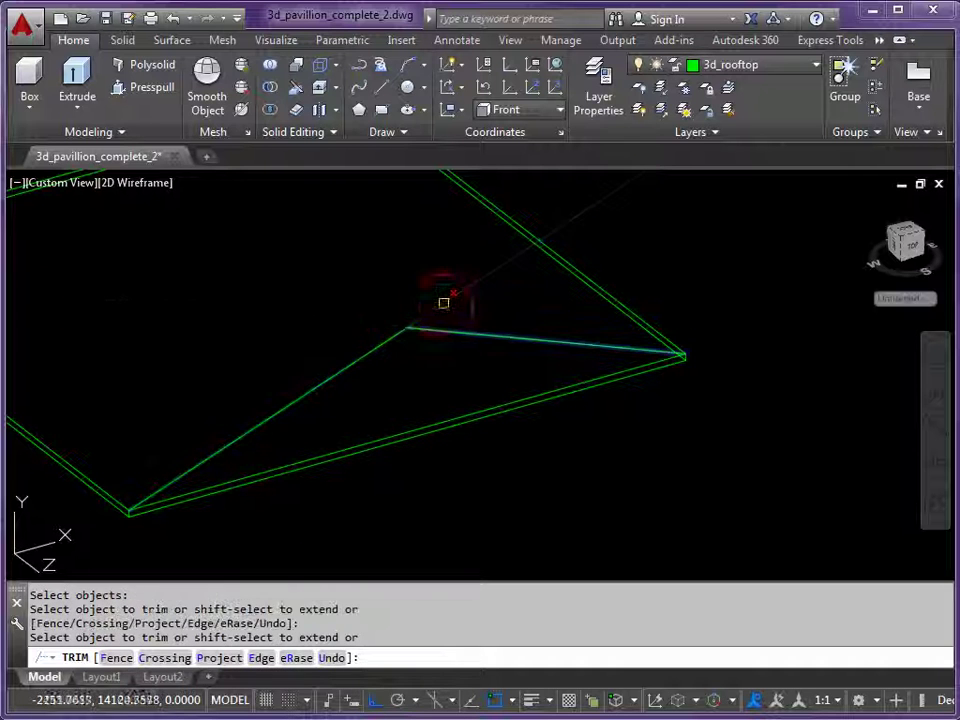
pyautogui.click(445, 302)
pyautogui.press('Return')
pyautogui.scroll(-5, 440, 305)
pyautogui.scroll(4, 410, 375)
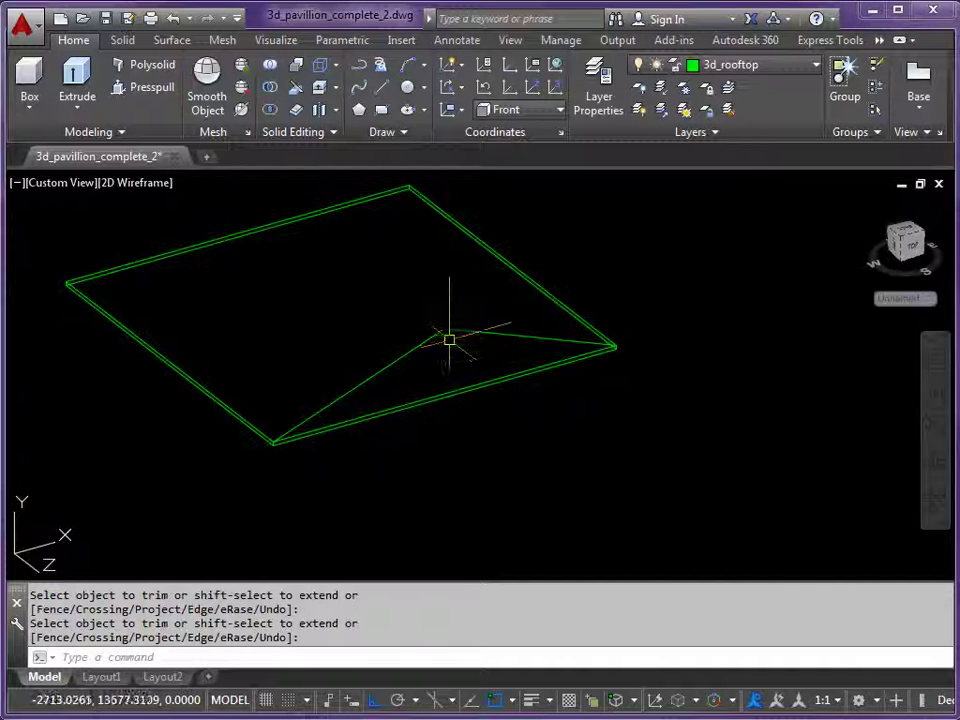
# Draw a closed triangular polyline through the lower-left corner, right corner and peak
pyautogui.press('Return')
pyautogui.write('PL')
pyautogui.press('Return')
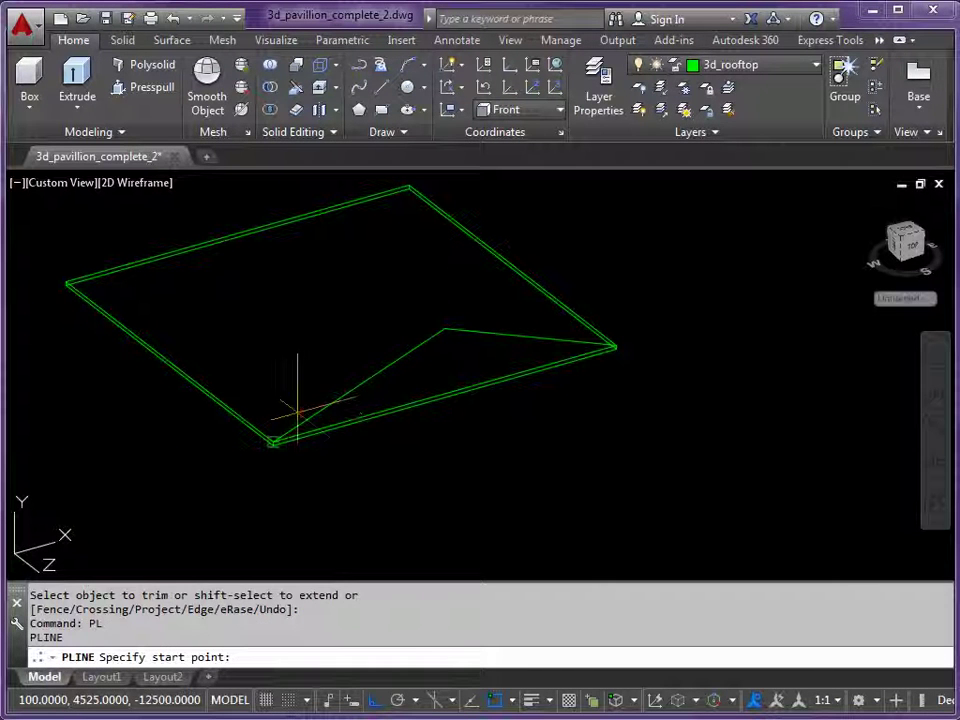
pyautogui.click(273, 442)
pyautogui.click(614, 346)
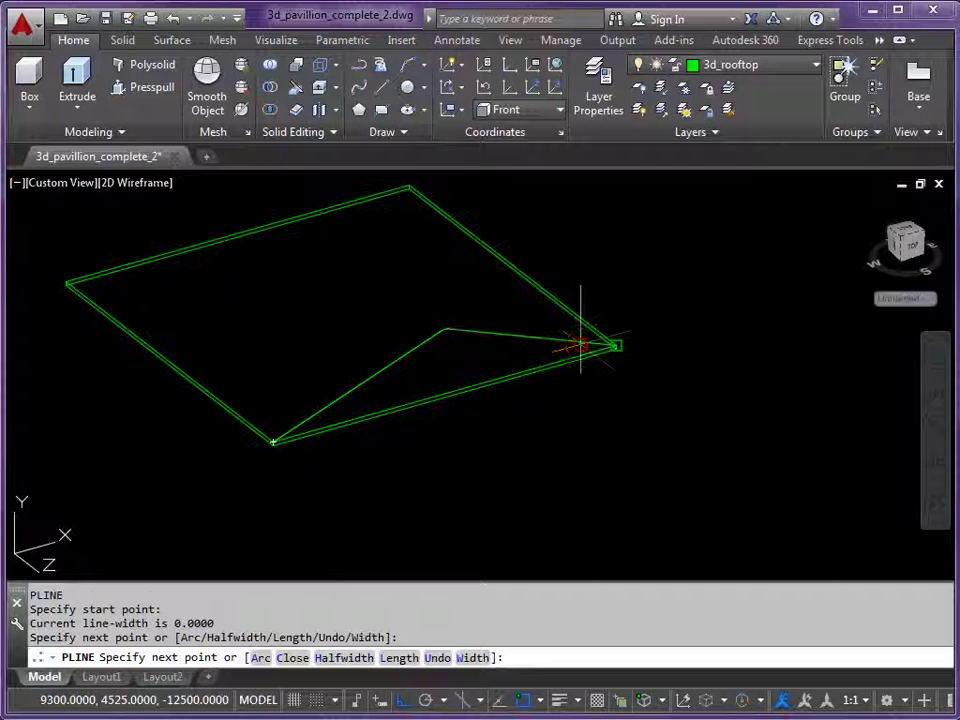
pyautogui.click(581, 345)
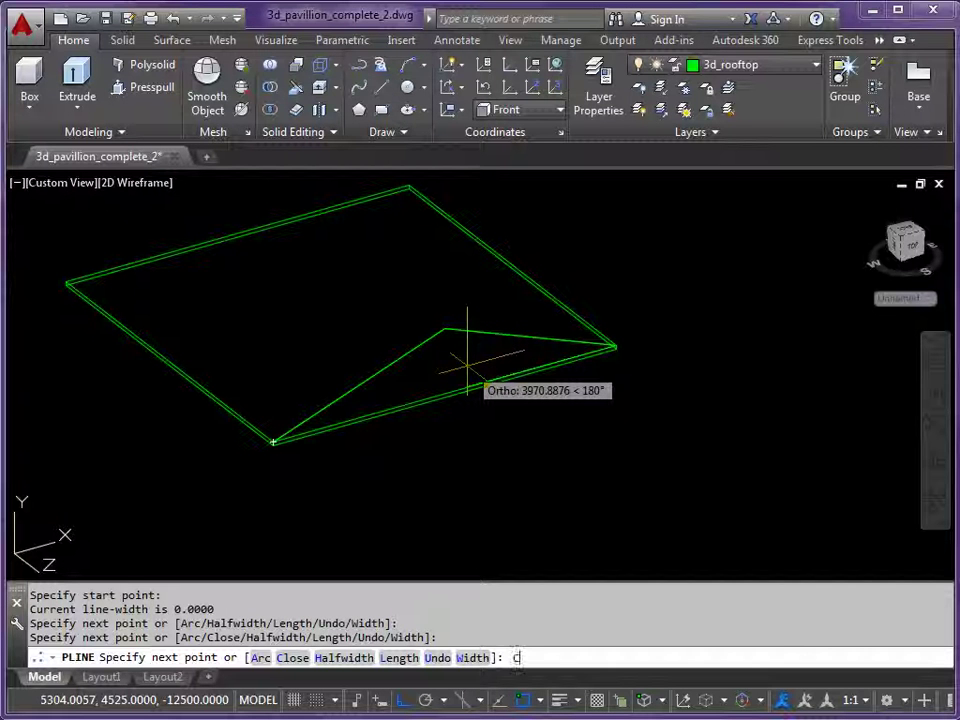
pyautogui.press('Return')
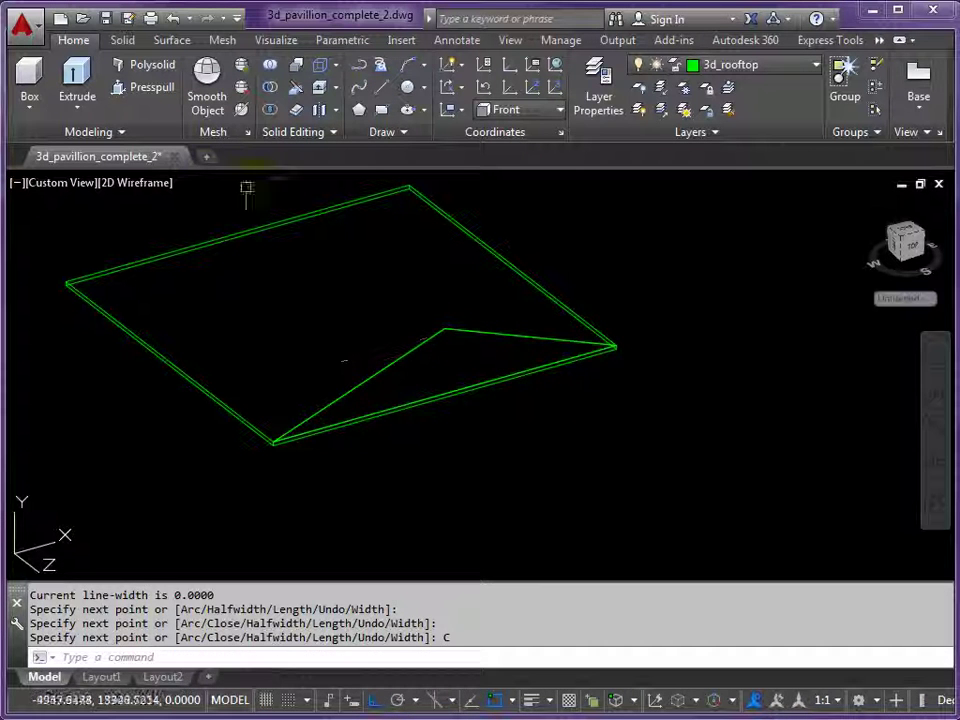
# Extrude the triangle into a solid gable roof over the small outline
pyautogui.click(76, 80)
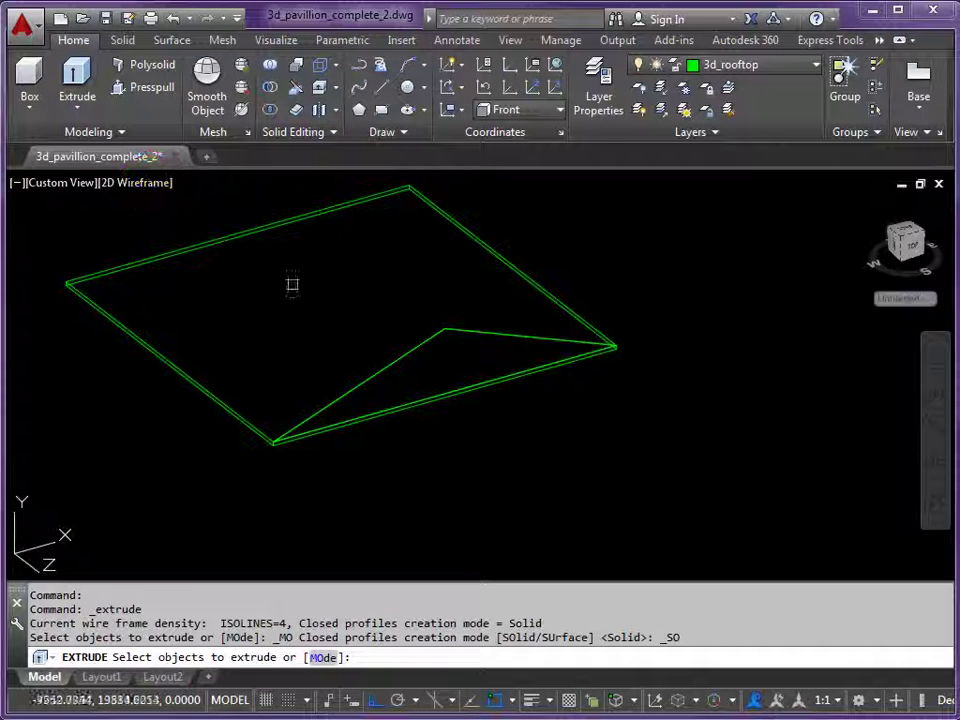
pyautogui.click(386, 368)
pyautogui.press('Return')
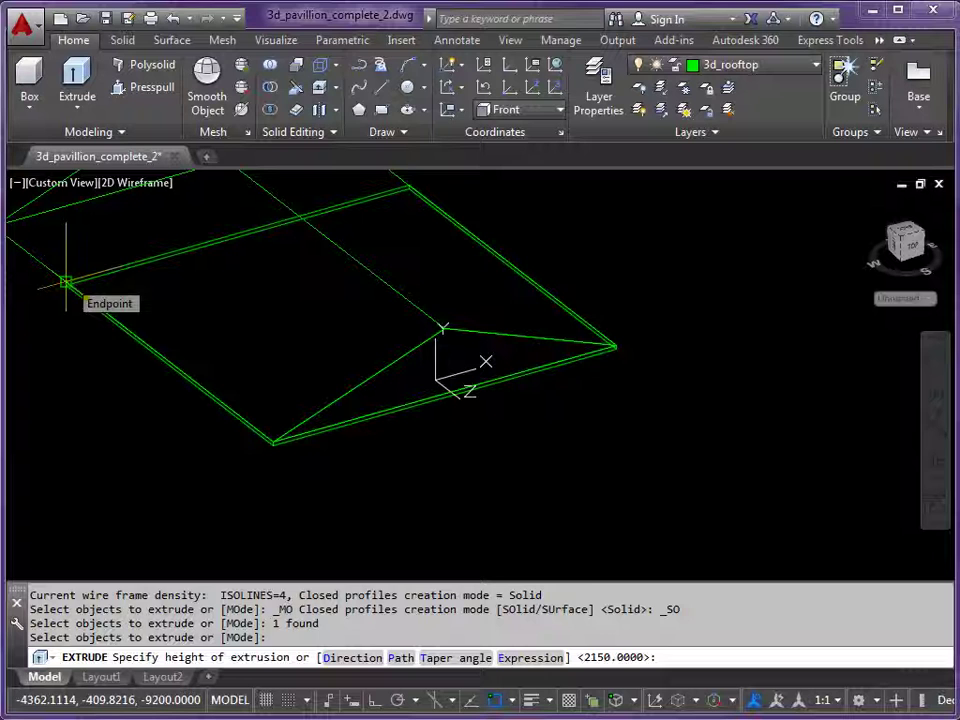
pyautogui.scroll(-3, 485, 385)
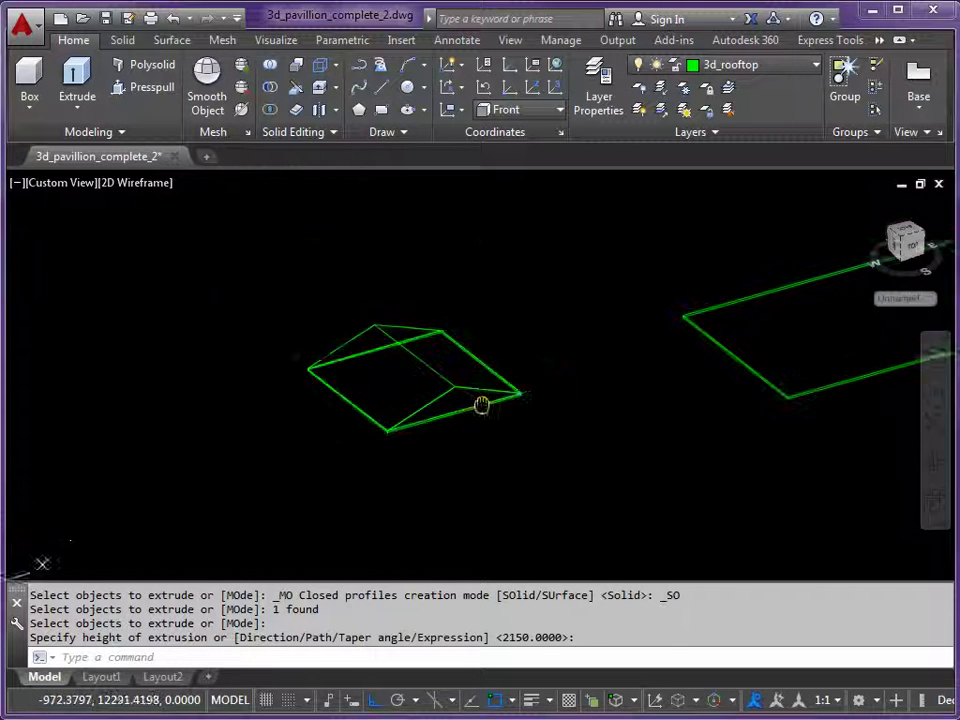
# Preview the roof in Shaded with edges, then return to 2D Wireframe
pyautogui.click(141, 190)
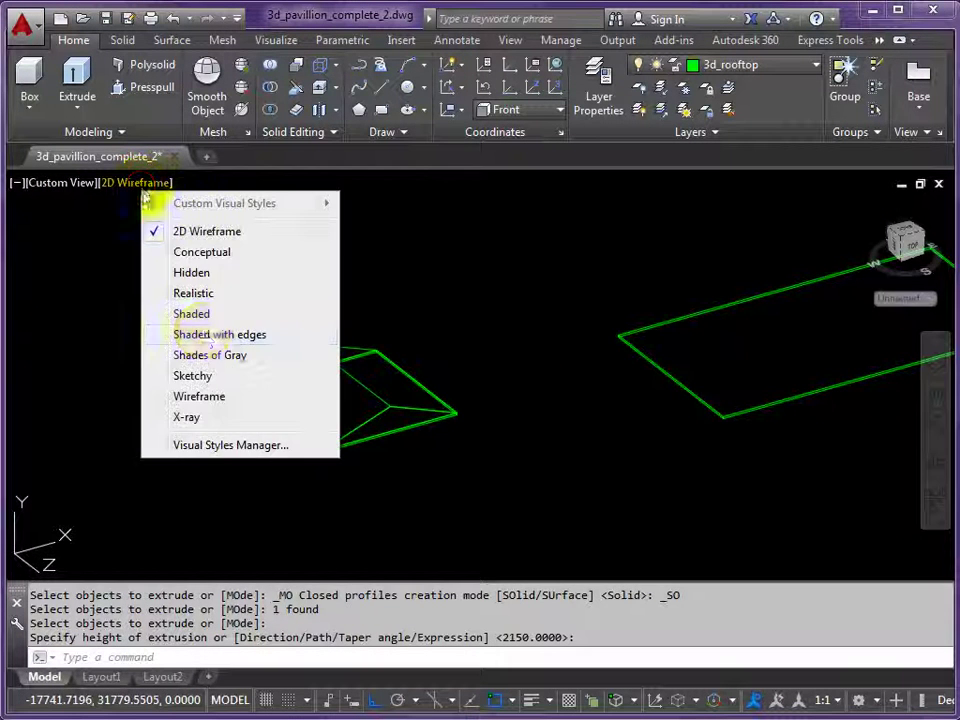
pyautogui.click(184, 330)
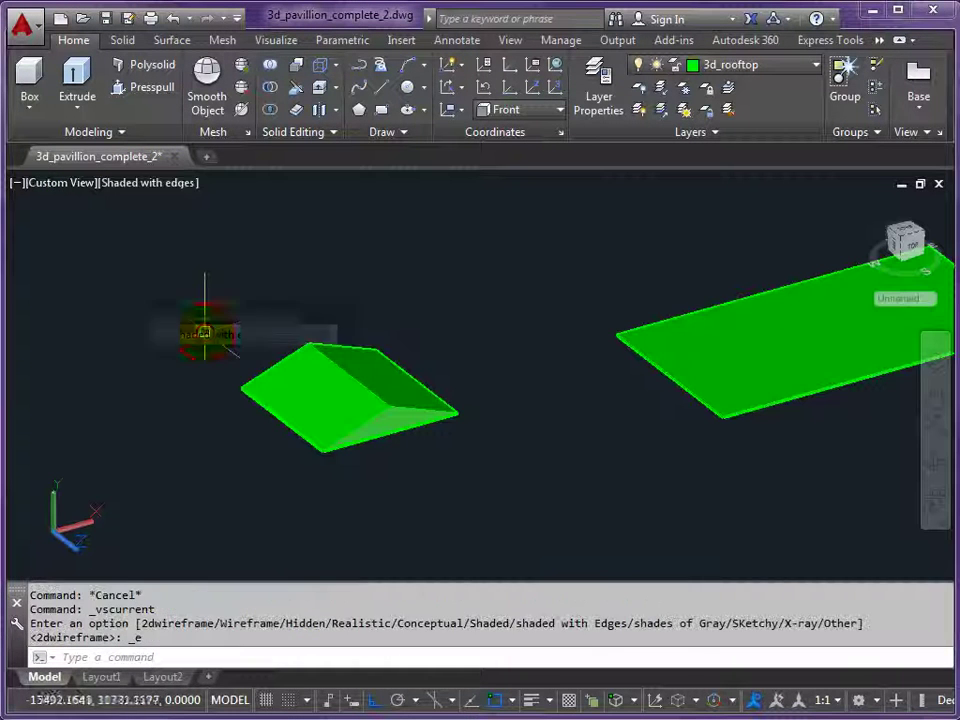
pyautogui.click(146, 190)
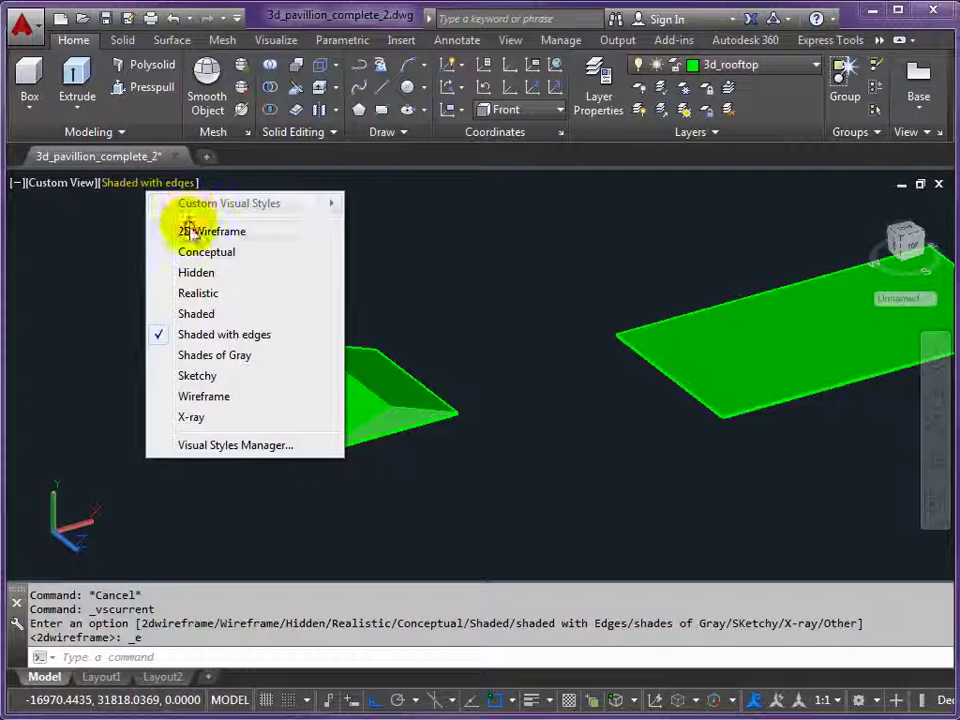
pyautogui.click(188, 229)
pyautogui.moveTo(600, 350); pyautogui.dragTo(337, 351, button='middle')
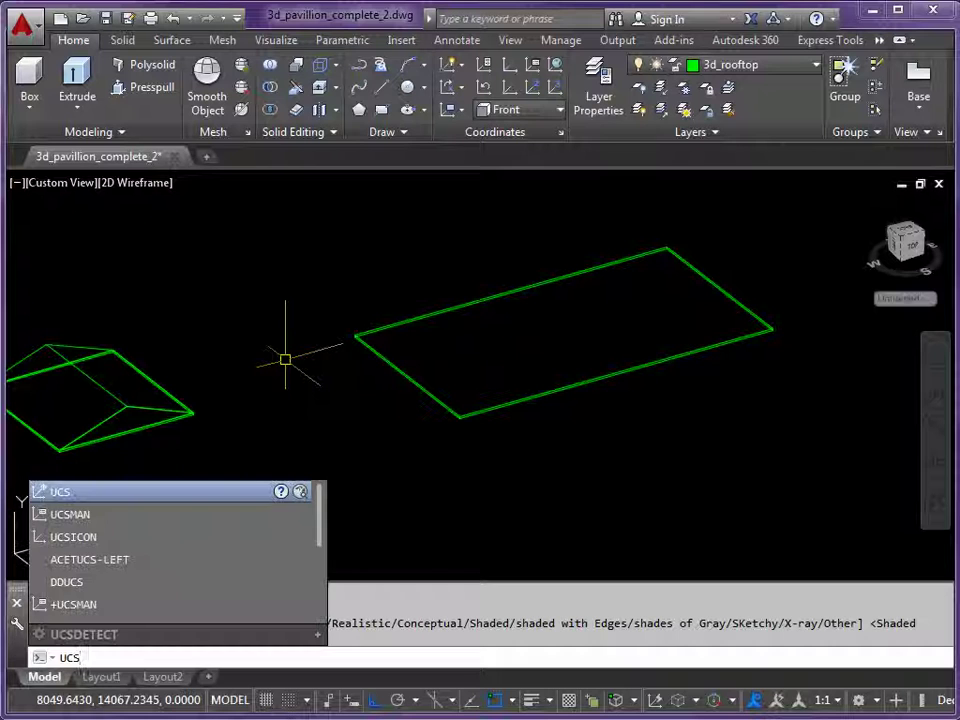
# Draw a guide polyline from the small roof's peak to the large outline's near-edge midpoint
pyautogui.press('Return')
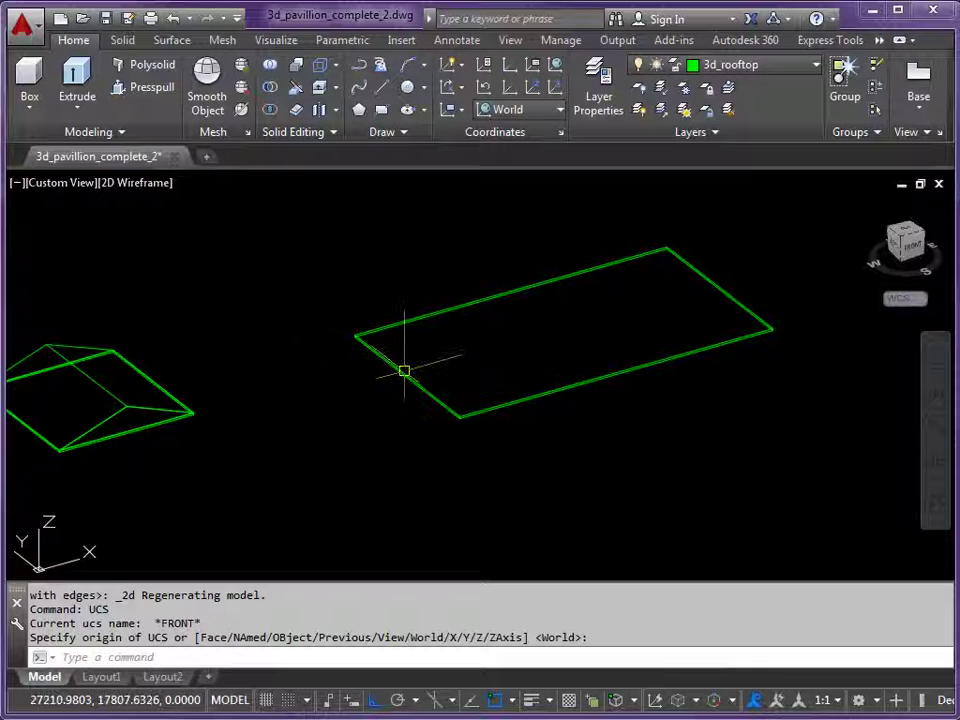
pyautogui.click(359, 65)
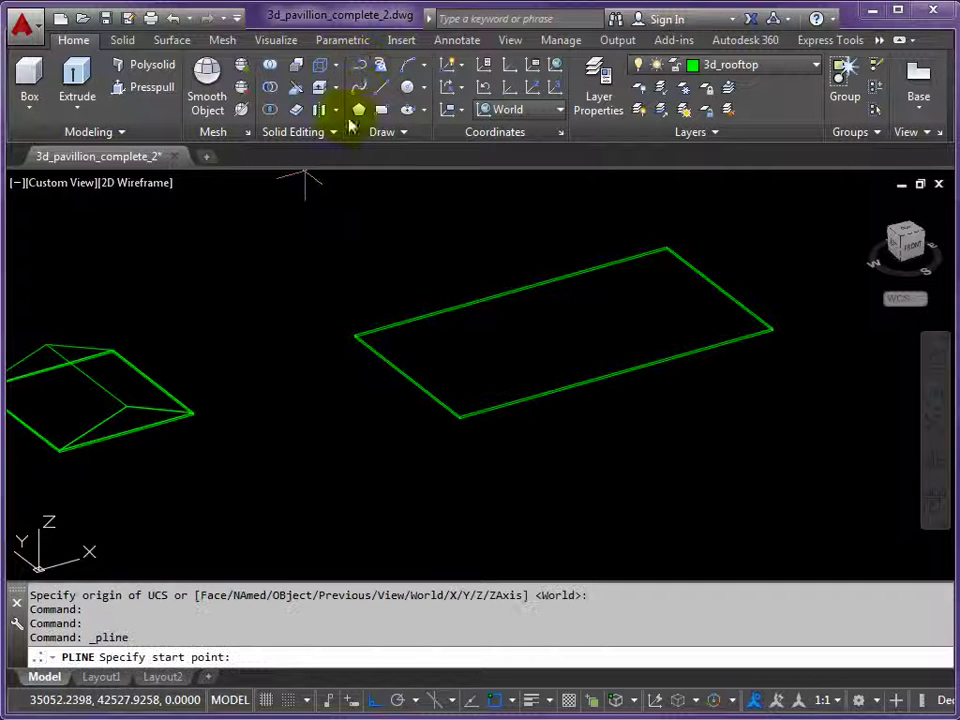
pyautogui.click(127, 406)
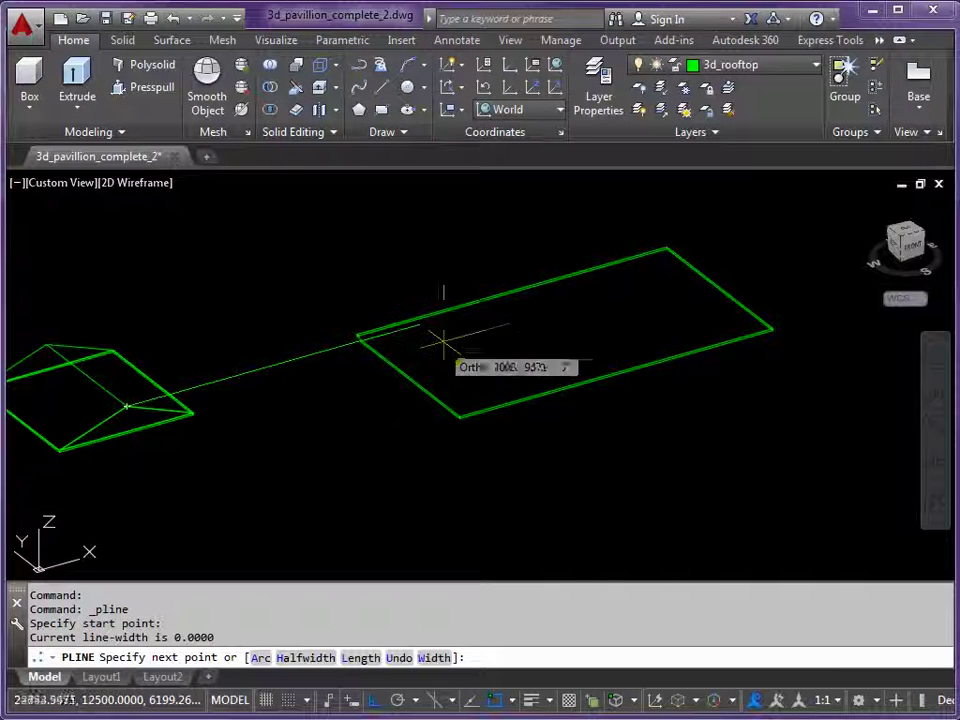
pyautogui.keyDown('shift'); pyautogui.rightClick(476, 350); pyautogui.keyUp('shift')
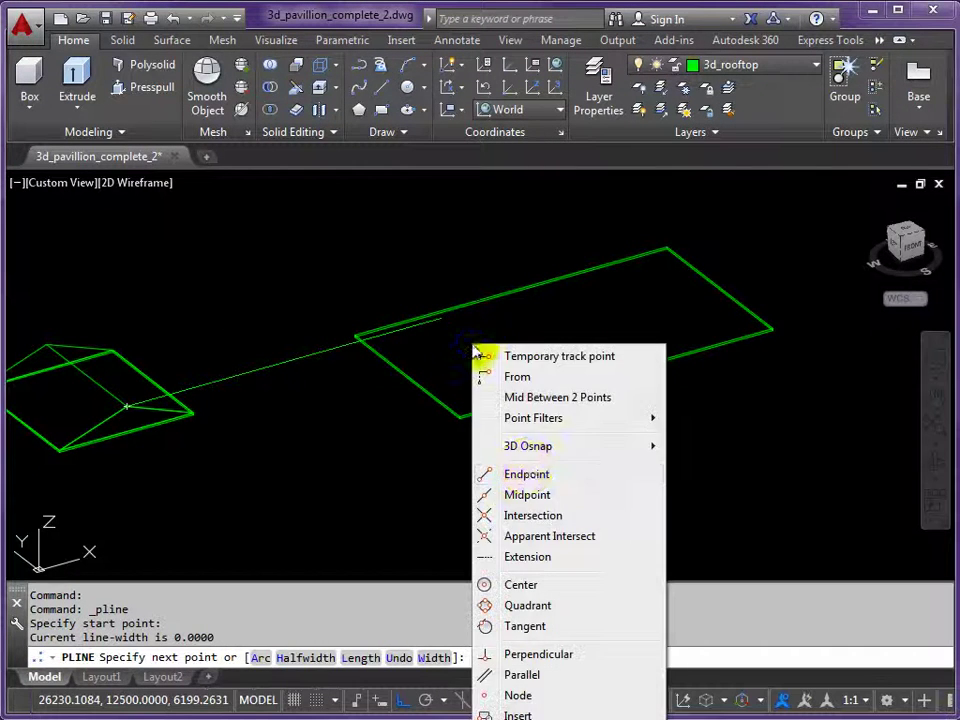
pyautogui.click(525, 496)
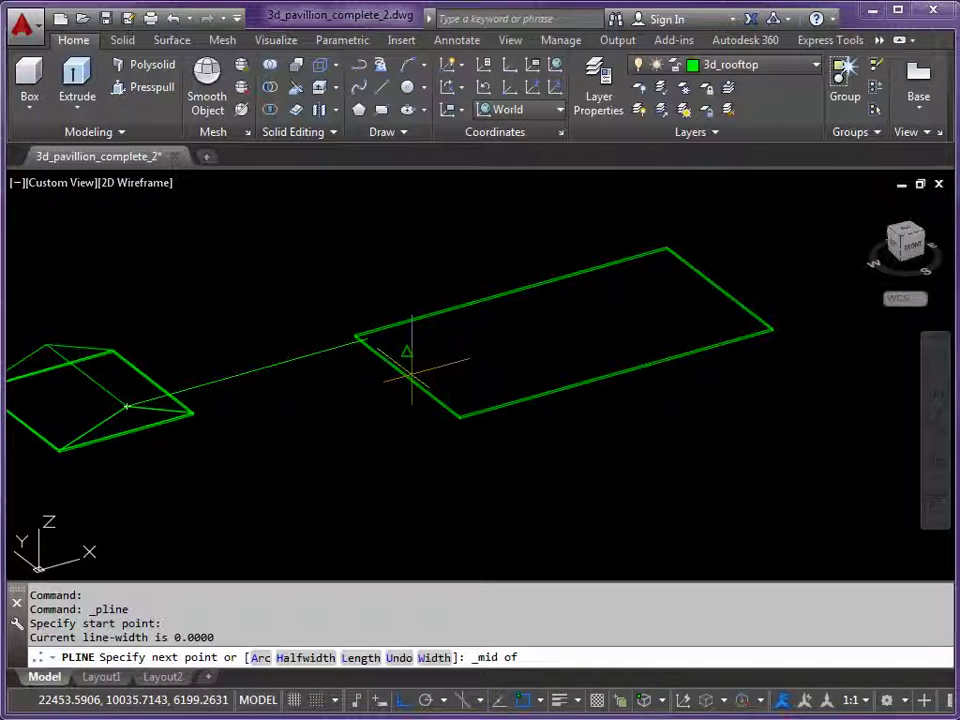
pyautogui.click(410, 374)
pyautogui.press('Return')
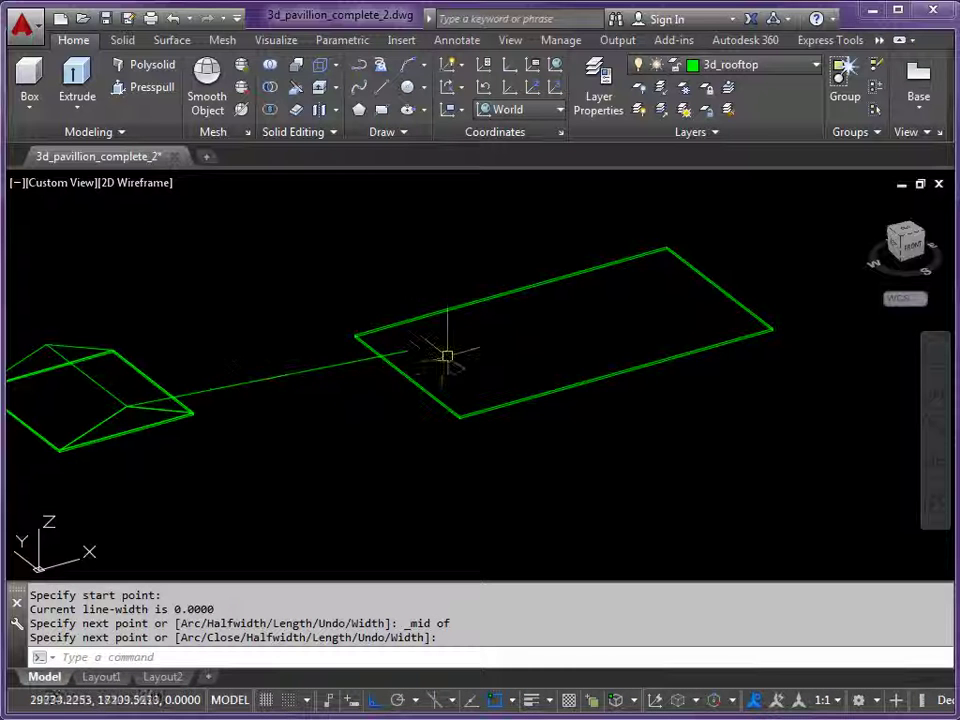
pyautogui.moveTo(446, 356)
pyautogui.keyDown('shift'); pyautogui.mouseDown(button='middle')
pyautogui.moveTo(427, 378)
pyautogui.moveTo(379, 319)
pyautogui.moveTo(351, 324)
pyautogui.moveTo(343, 343)
pyautogui.moveTo(456, 375)
pyautogui.moveTo(459, 365)
pyautogui.mouseUp(button='middle'); pyautogui.keyUp('shift')
pyautogui.scroll(2, 459, 365)
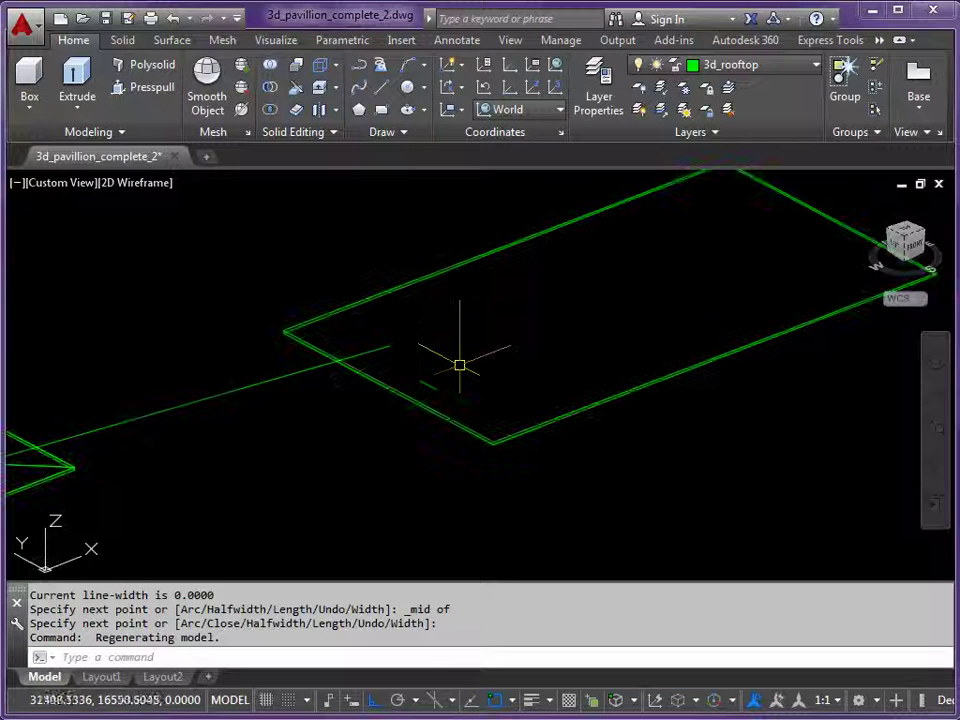
# With the UCS set to Left, draw a closed triangular profile through the corners and guide point
pyautogui.click(559, 111)
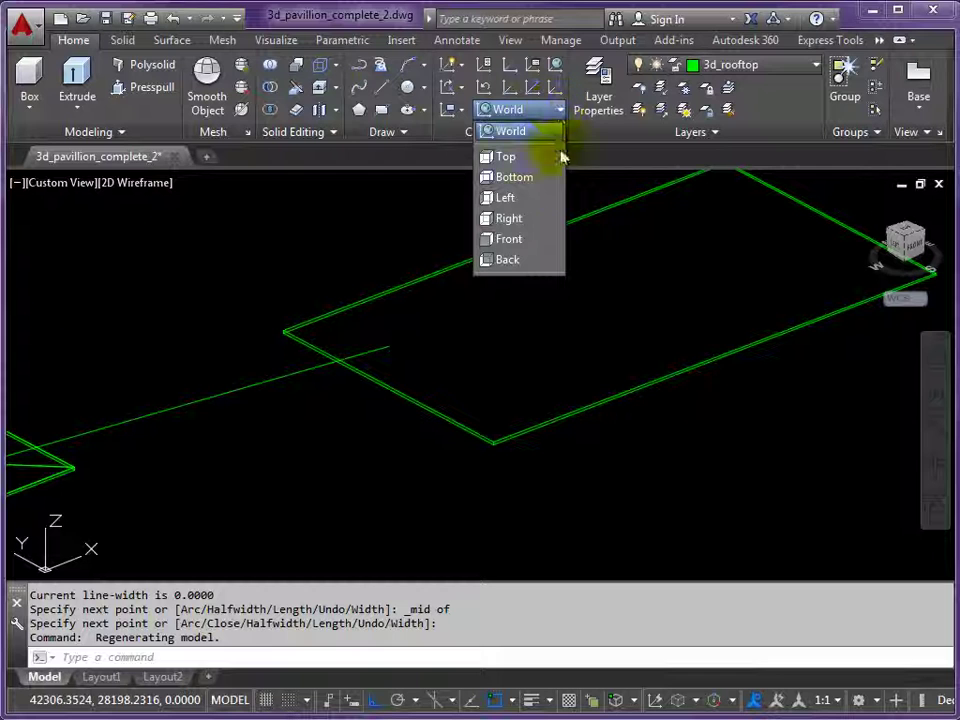
pyautogui.click(510, 199)
pyautogui.write('pl')
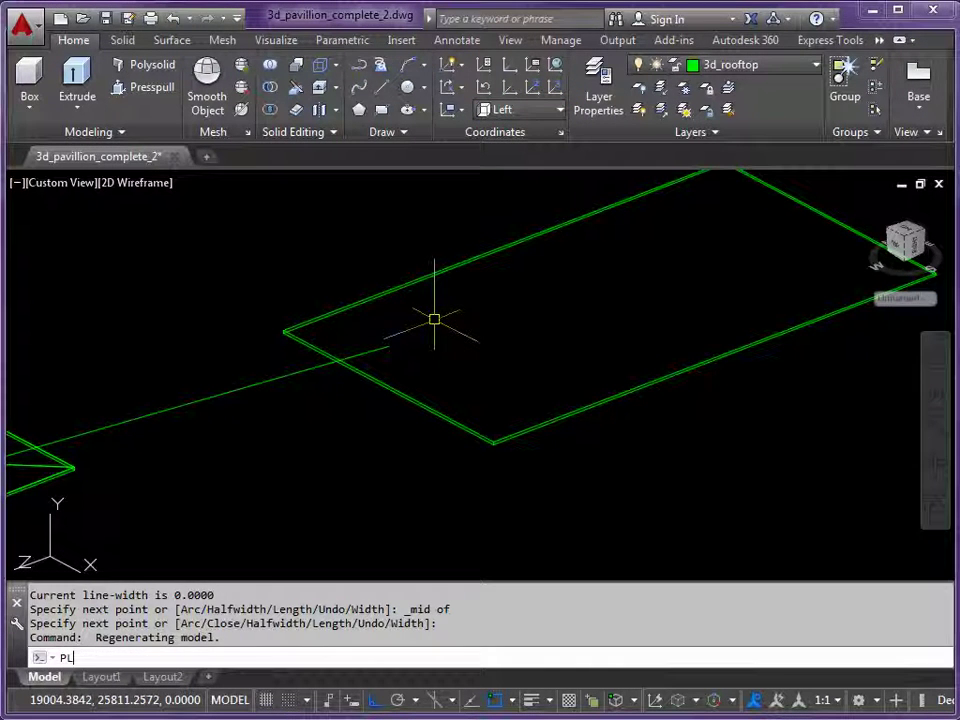
pyautogui.press('Return')
pyautogui.click(285, 330)
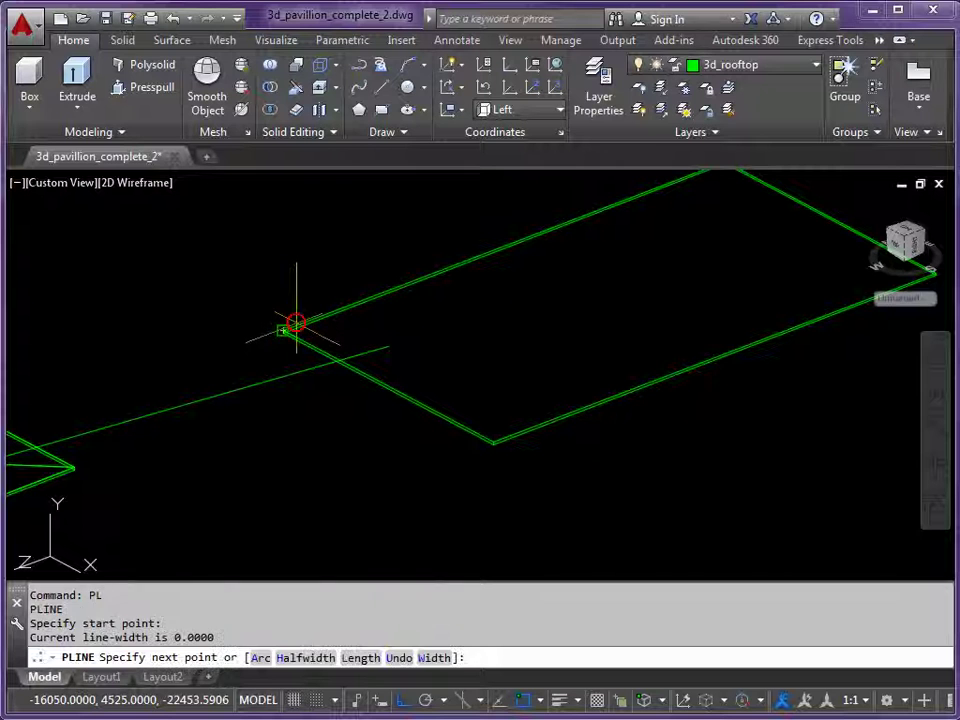
pyautogui.click(388, 346)
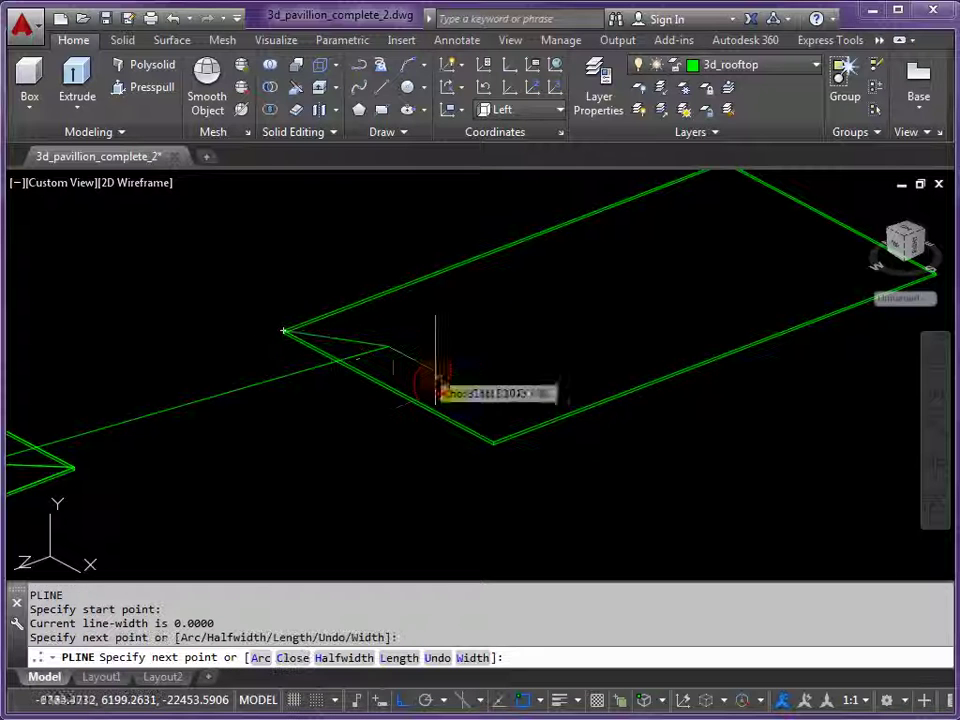
pyautogui.click(490, 434)
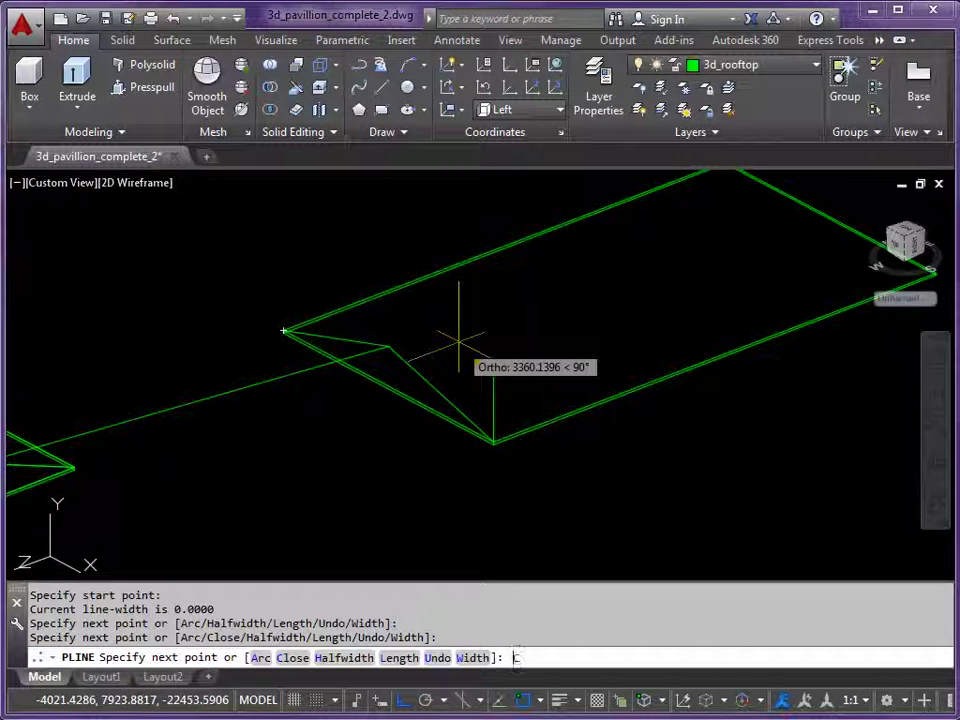
pyautogui.press('Return')
pyautogui.scroll(-2, 460, 343)
pyautogui.moveTo(465, 343); pyautogui.dragTo(430, 363, button='middle')
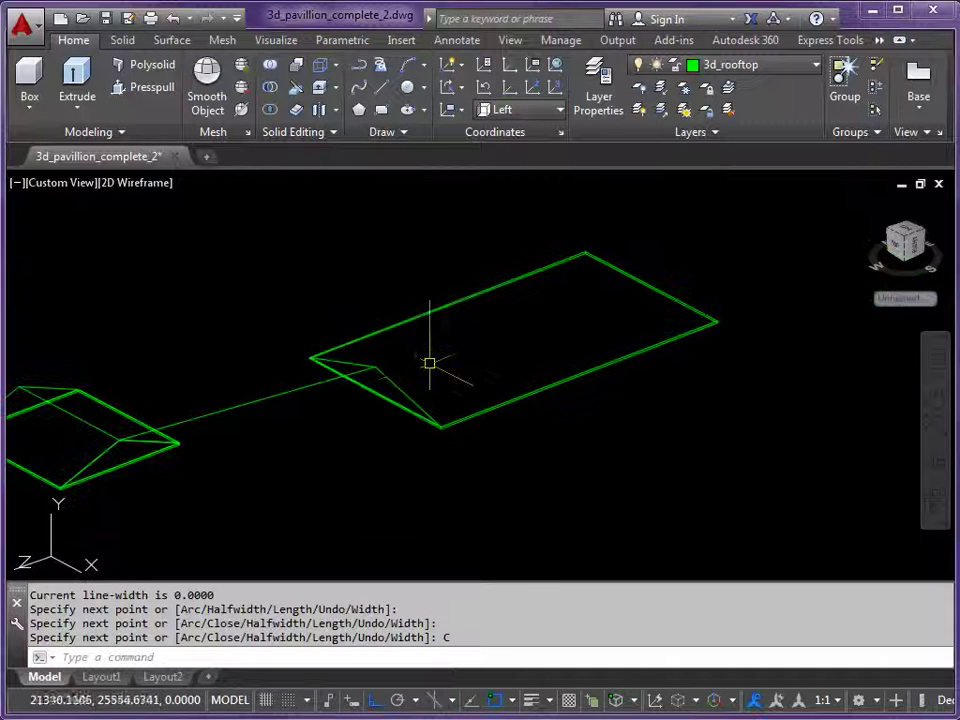
# Extrude the triangular profile to the rectangle's far end as a solid roof
pyautogui.write('EXT')
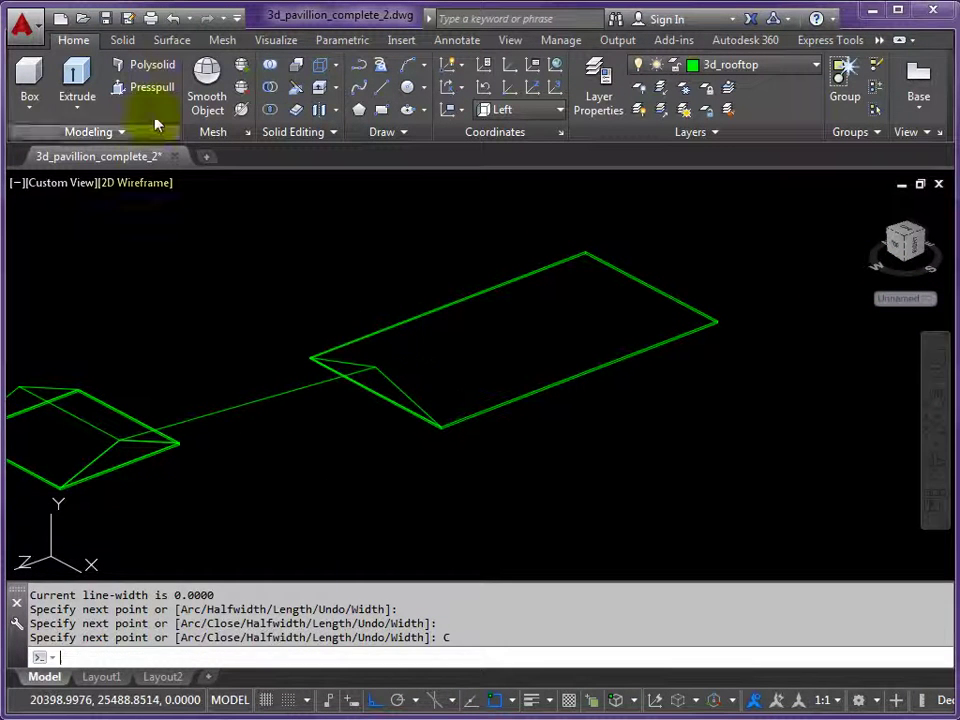
pyautogui.click(76, 80)
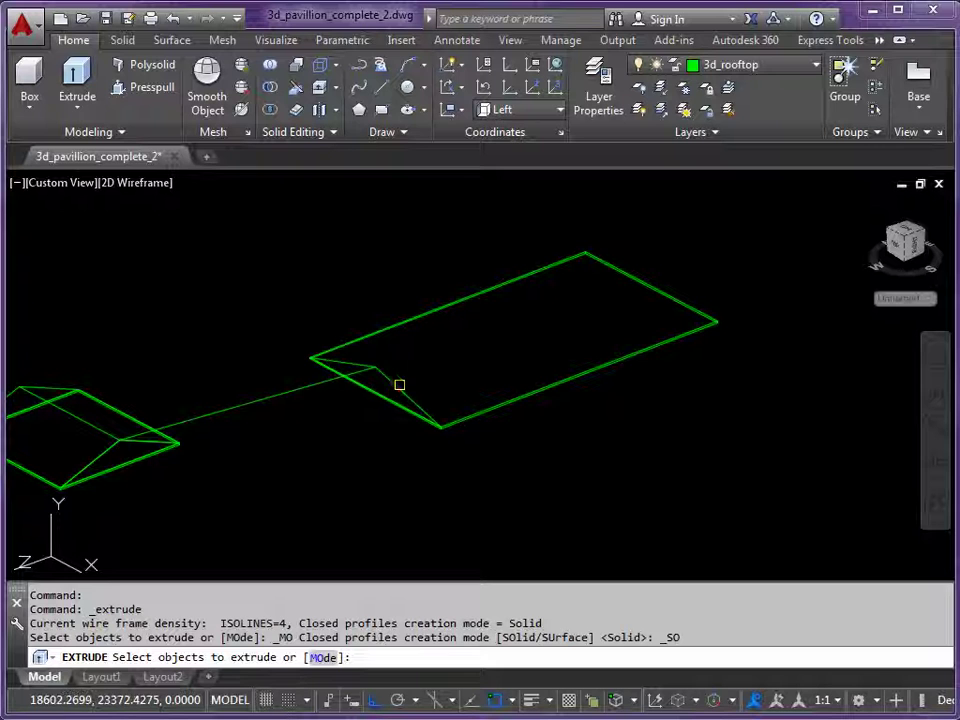
pyautogui.click(399, 386)
pyautogui.press('Return')
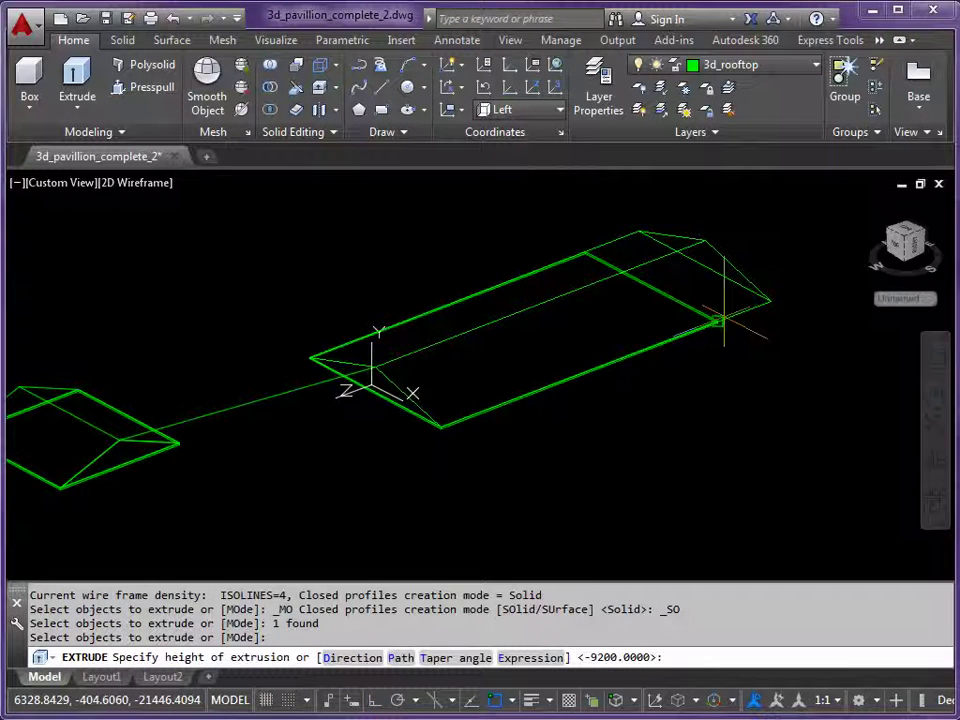
pyautogui.click(710, 328)
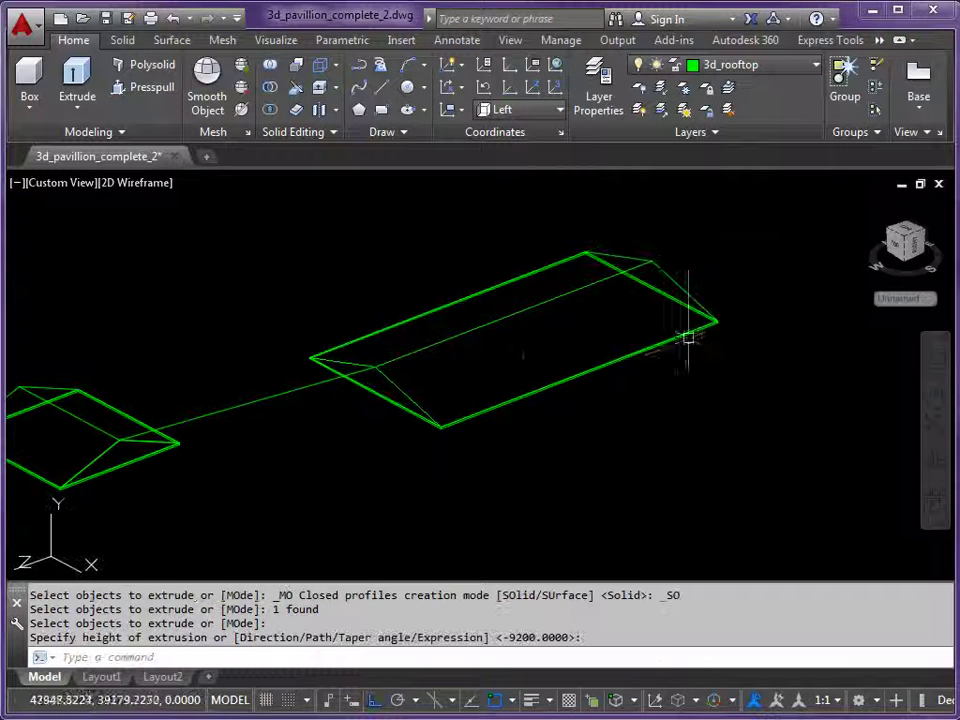
# Delete the thin guide line
pyautogui.click(241, 403)
pyautogui.press('Delete')
pyautogui.moveTo(257, 418); pyautogui.dragTo(428, 397, button='middle')
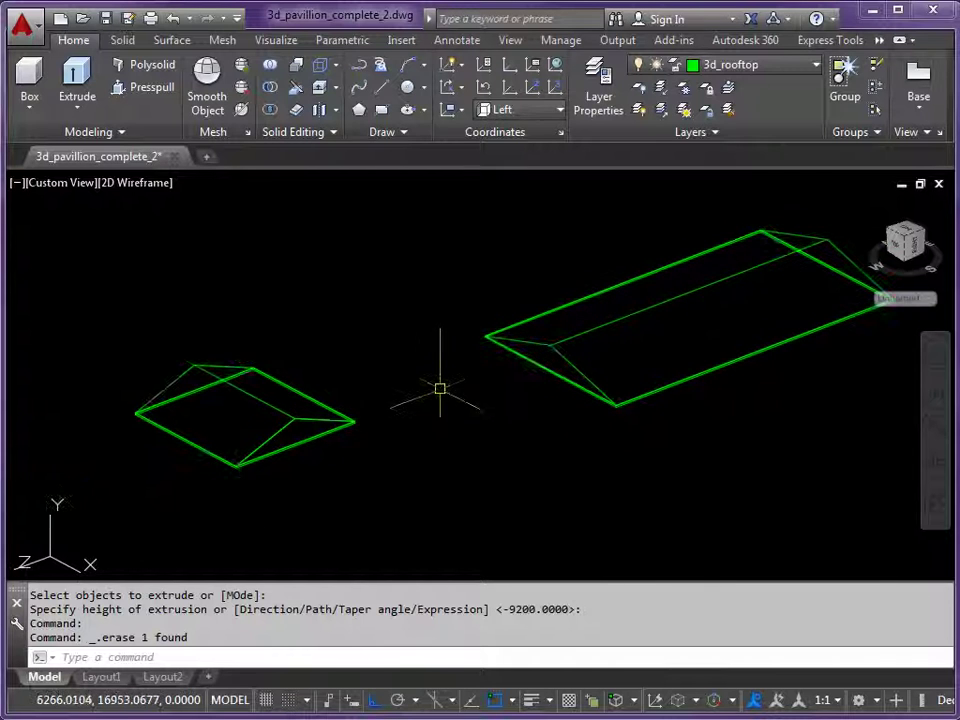
pyautogui.keyDown('shift'); pyautogui.moveTo(498, 416); pyautogui.dragTo(437, 326, button='middle'); pyautogui.keyUp('shift')
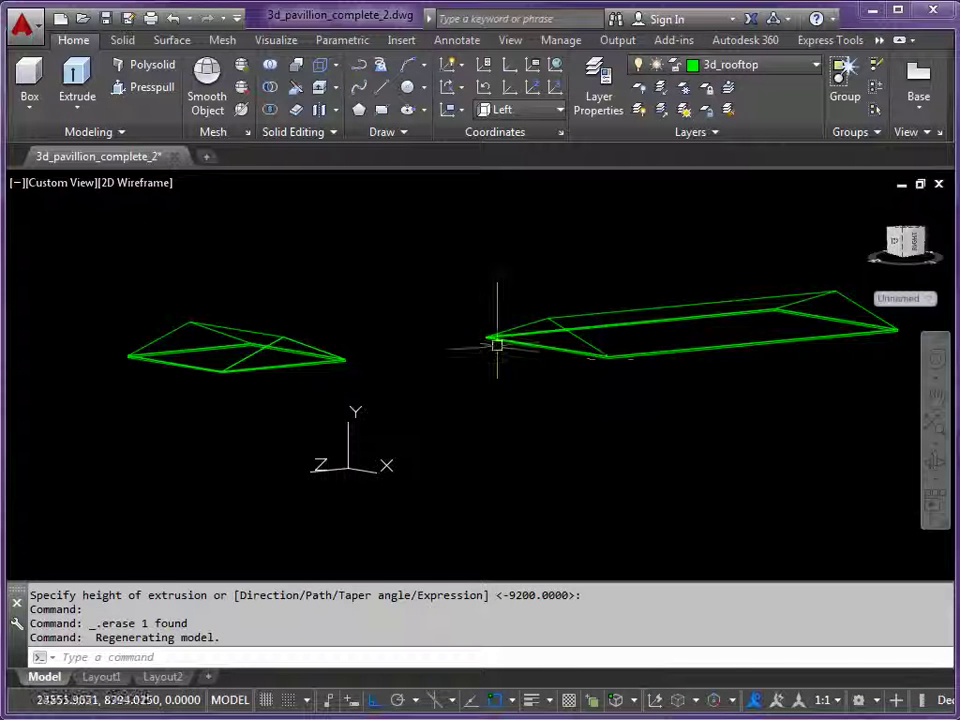
pyautogui.keyDown('shift'); pyautogui.moveTo(482, 364); pyautogui.dragTo(443, 404, button='middle'); pyautogui.keyUp('shift')
pyautogui.click(142, 183)
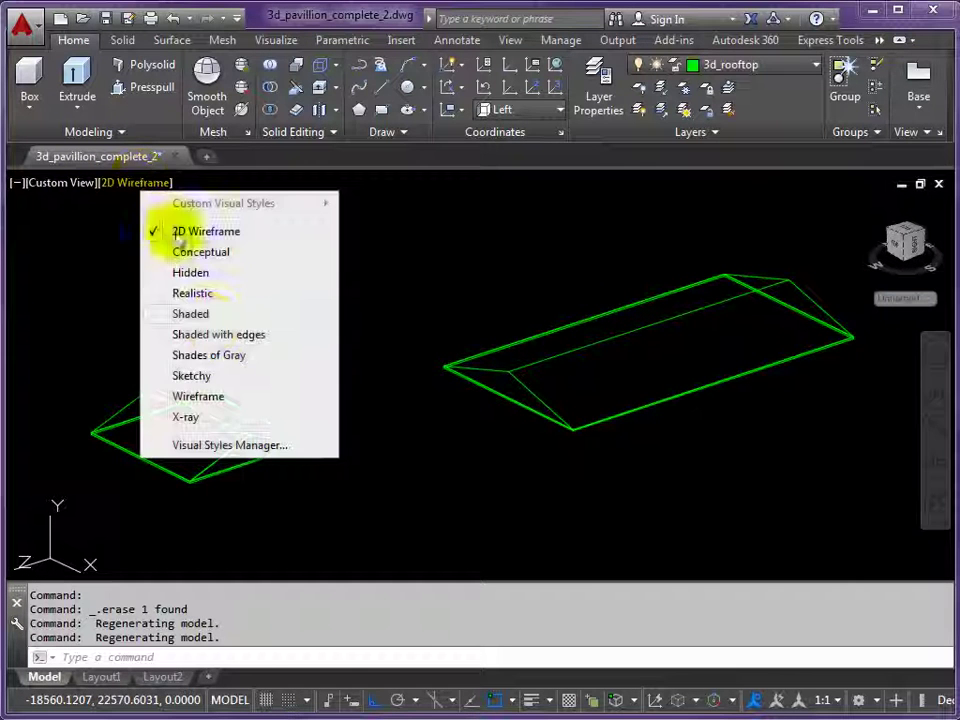
pyautogui.click(214, 331)
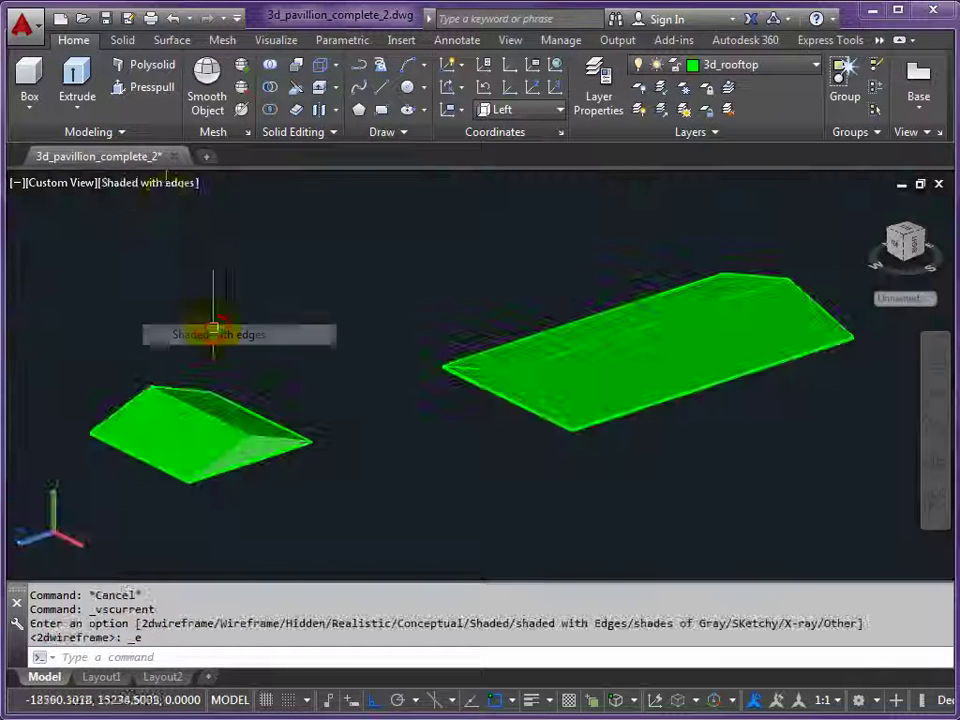
pyautogui.click(161, 183)
pyautogui.click(220, 231)
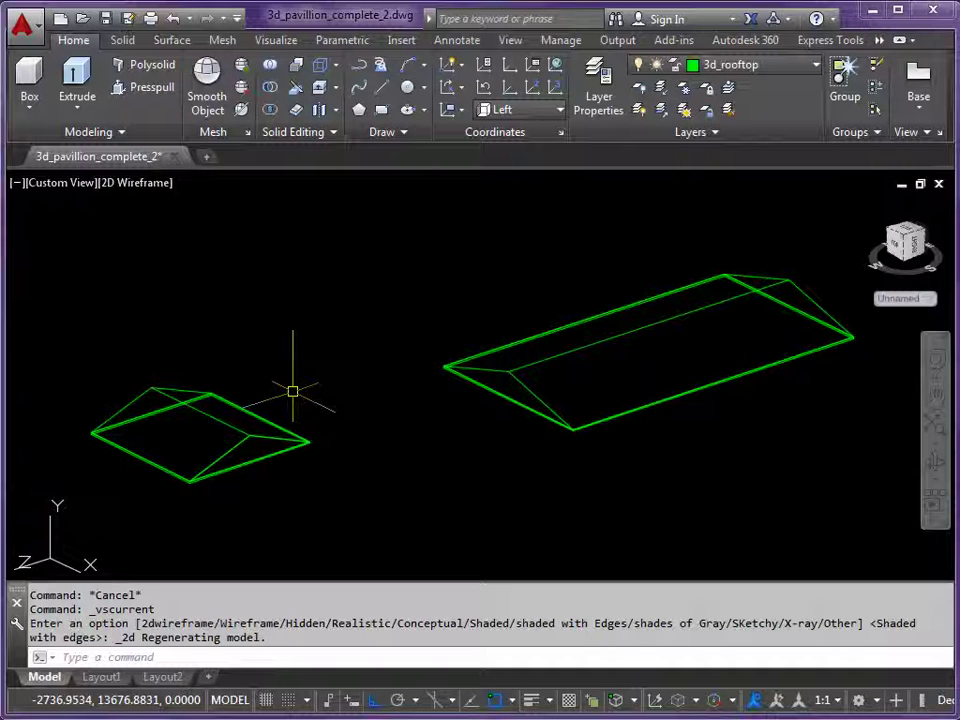
# Turn every layer back on with -LA ON *
pyautogui.write('-LA')
pyautogui.press('Return')
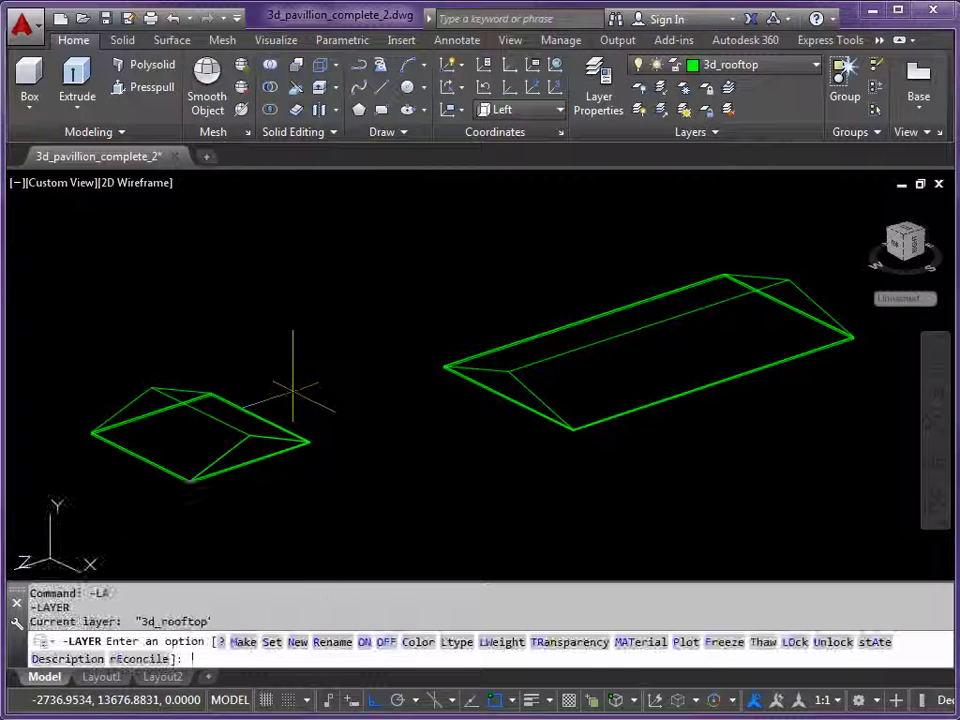
pyautogui.write('ON')
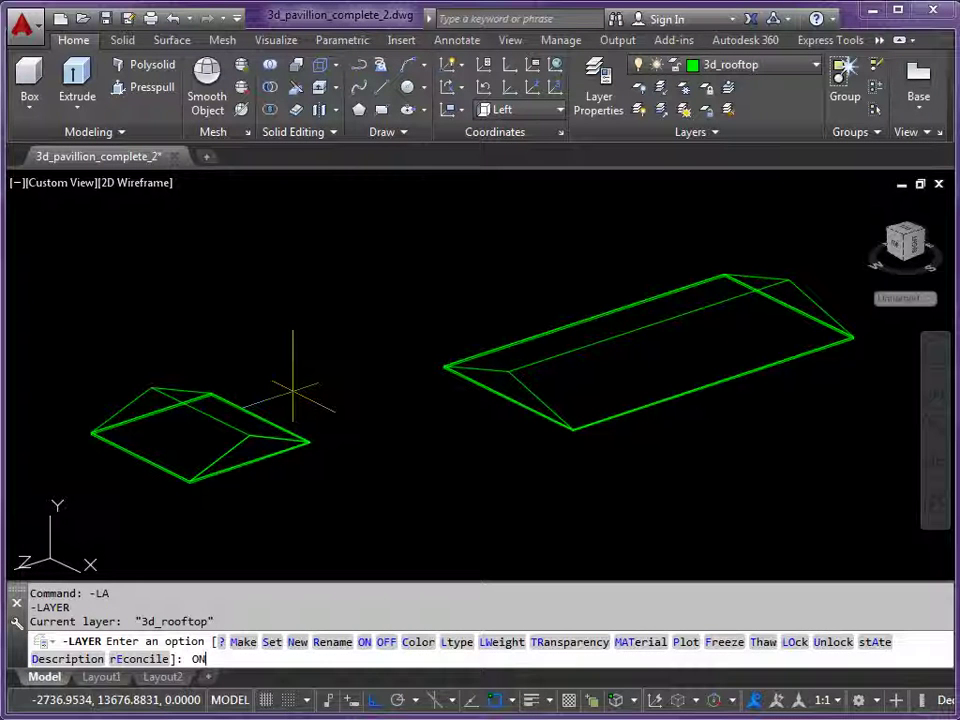
pyautogui.press('Return')
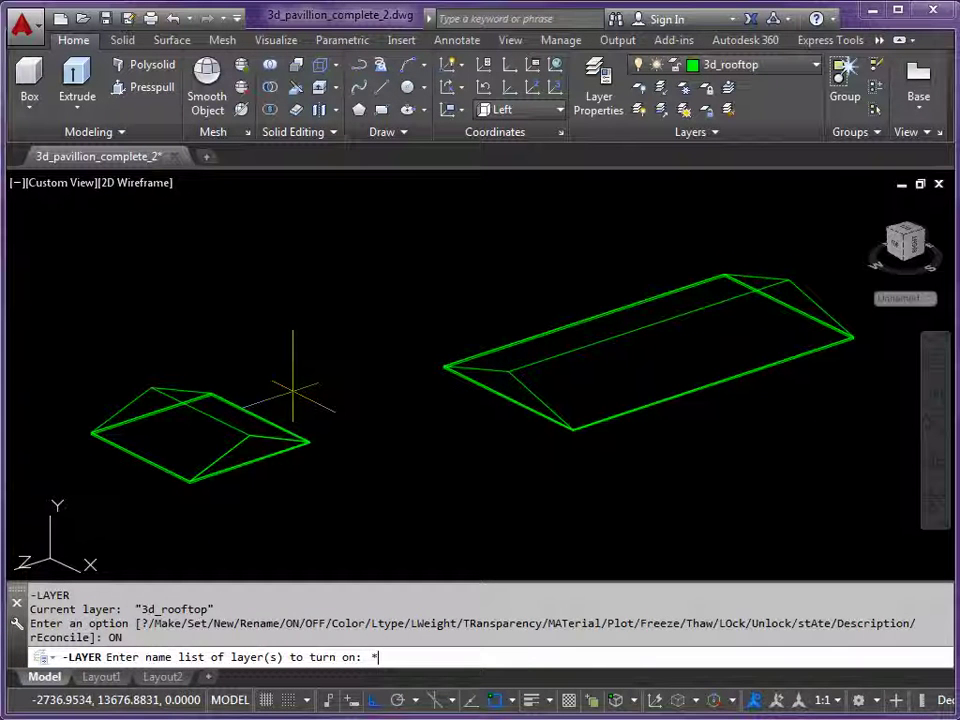
pyautogui.write('*')
pyautogui.press('Return')
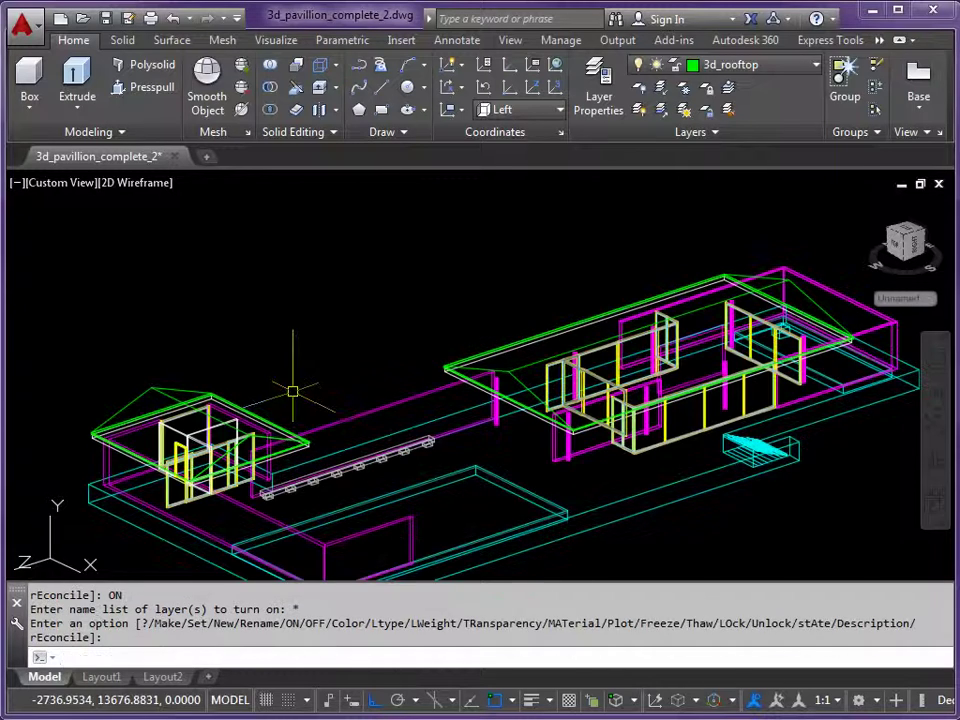
pyautogui.press('Return')
# Display the whole pavilion in the Shaded with edges visual style
pyautogui.moveTo(332, 392); pyautogui.dragTo(312, 334, button='middle')
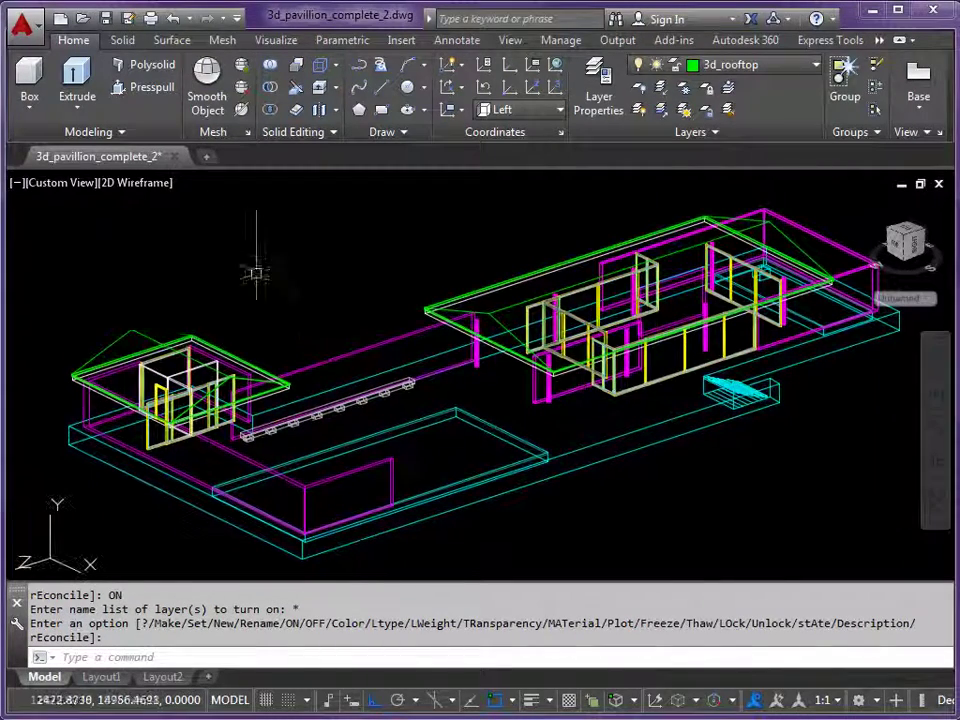
pyautogui.click(136, 183)
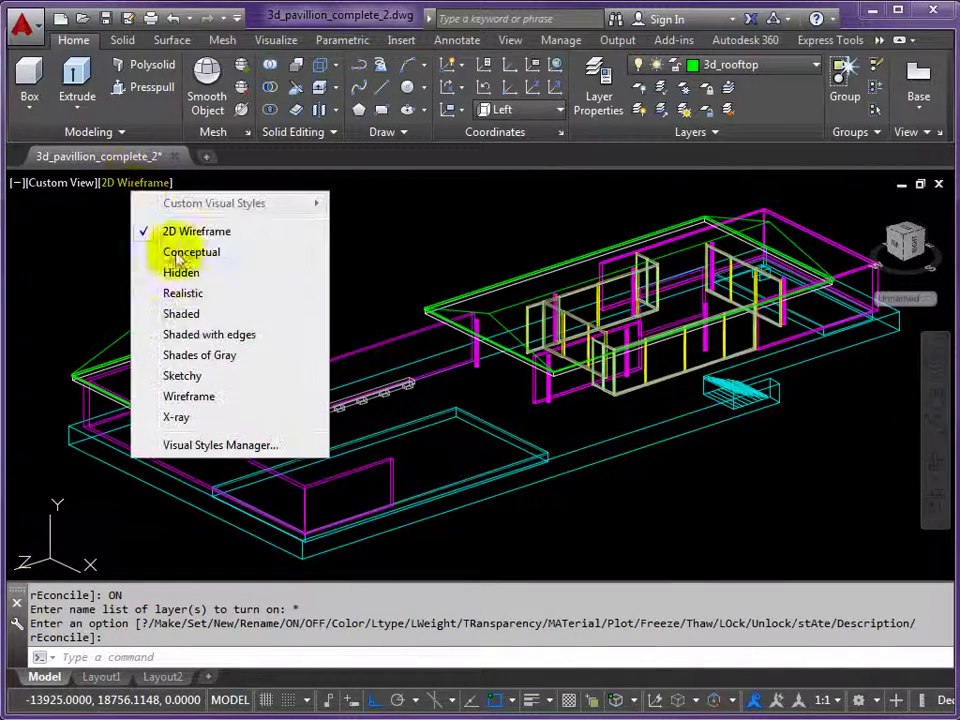
pyautogui.click(192, 340)
pyautogui.moveTo(424, 370)
pyautogui.keyDown('shift'); pyautogui.mouseDown(button='middle')
pyautogui.moveTo(434, 367)
pyautogui.moveTo(358, 336)
pyautogui.moveTo(214, 359)
pyautogui.moveTo(456, 345)
pyautogui.moveTo(471, 356)
pyautogui.moveTo(467, 364)
pyautogui.moveTo(444, 336)
pyautogui.moveTo(384, 319)
pyautogui.moveTo(288, 325)
pyautogui.moveTo(264, 354)
pyautogui.moveTo(272, 364)
pyautogui.moveTo(418, 375)
pyautogui.mouseUp(button='middle'); pyautogui.keyUp('shift')
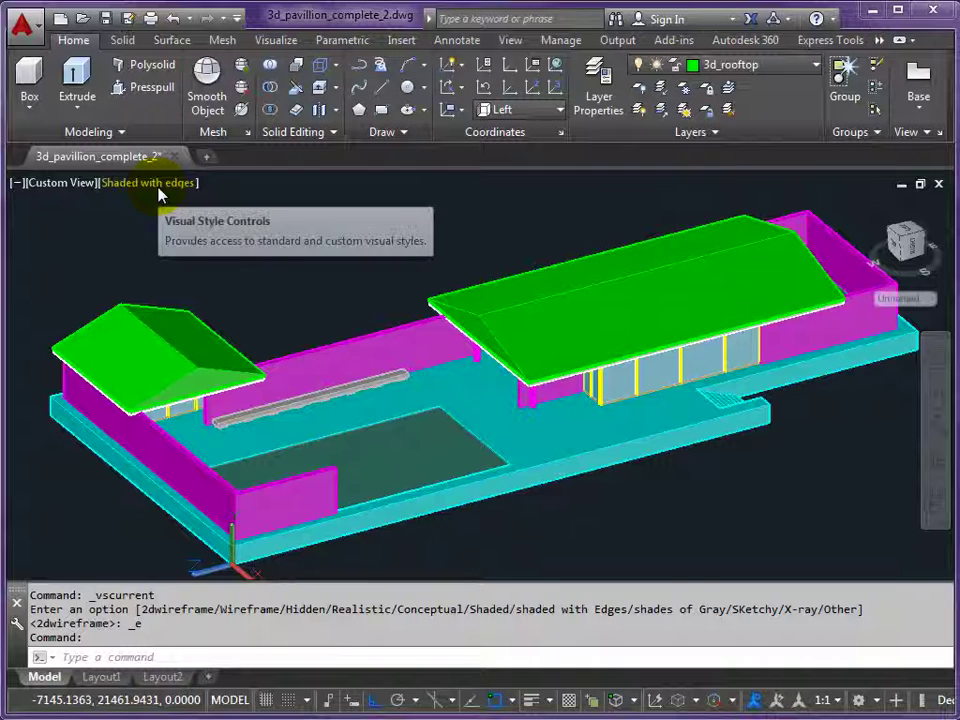